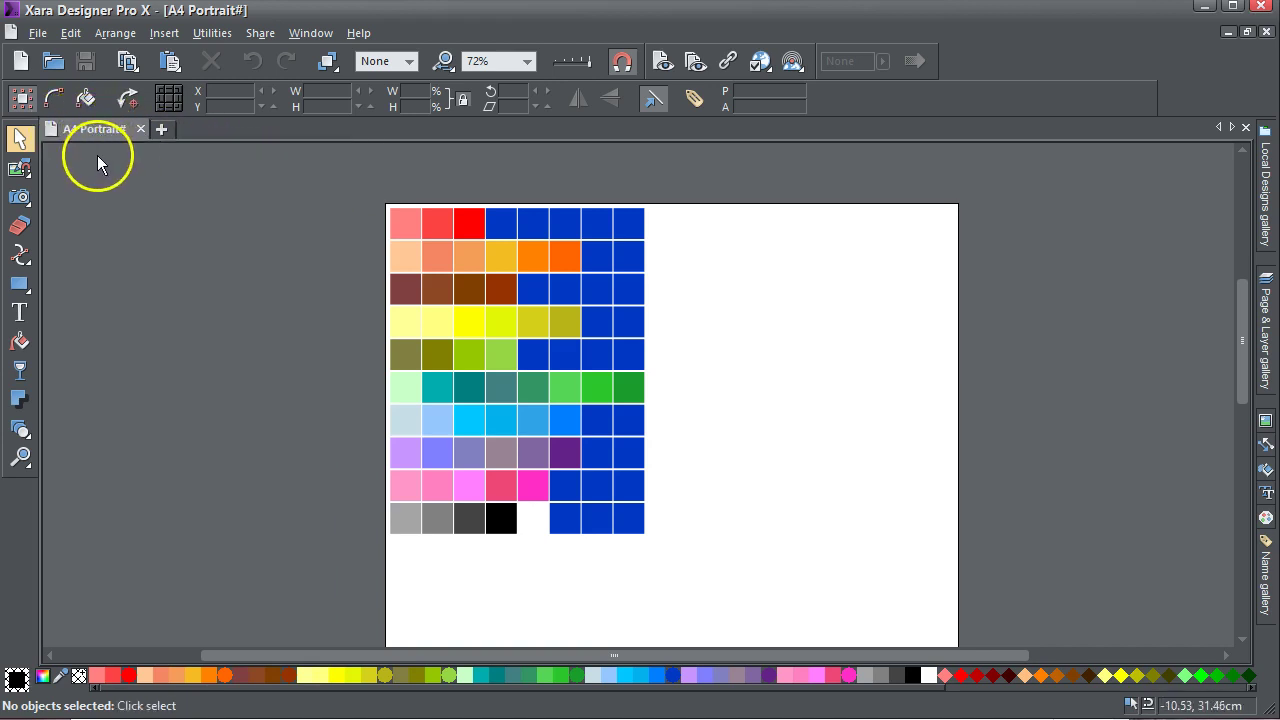
Step: Create Untitled5 from the web page template, which opened as 640 px (VGA)
{"action": "left_click", "coordinate": [36, 33]}
{"action": "mouse_move", "coordinate": [213, 57]}
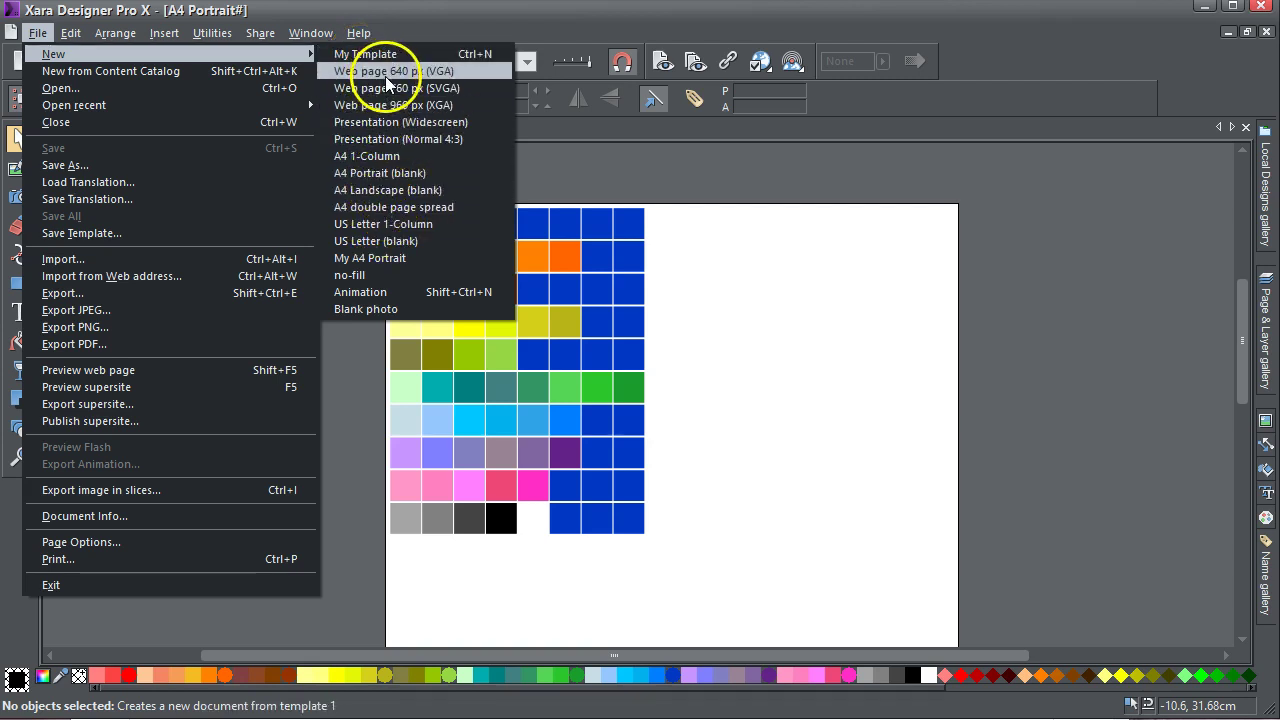
{"action": "left_click", "coordinate": [384, 106]}
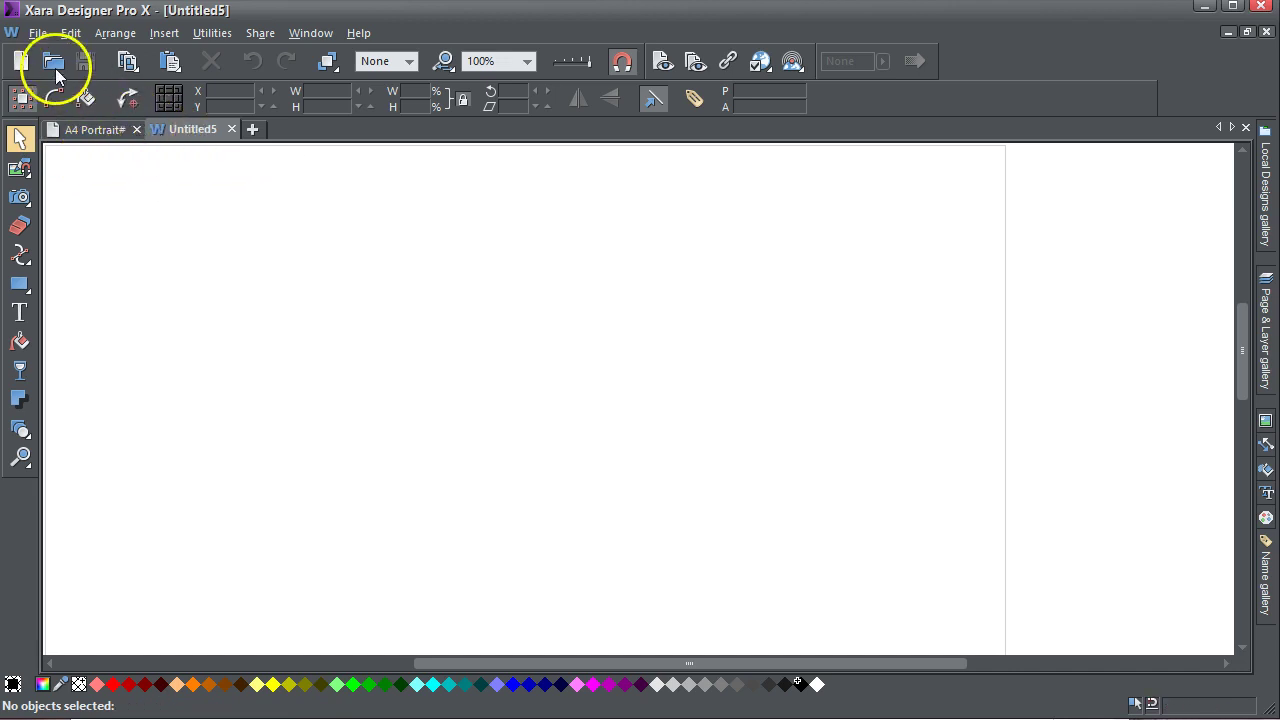
Step: Open a new Untitled6 document from the Presentation (Widescreen) template
{"action": "left_click", "coordinate": [37, 33]}
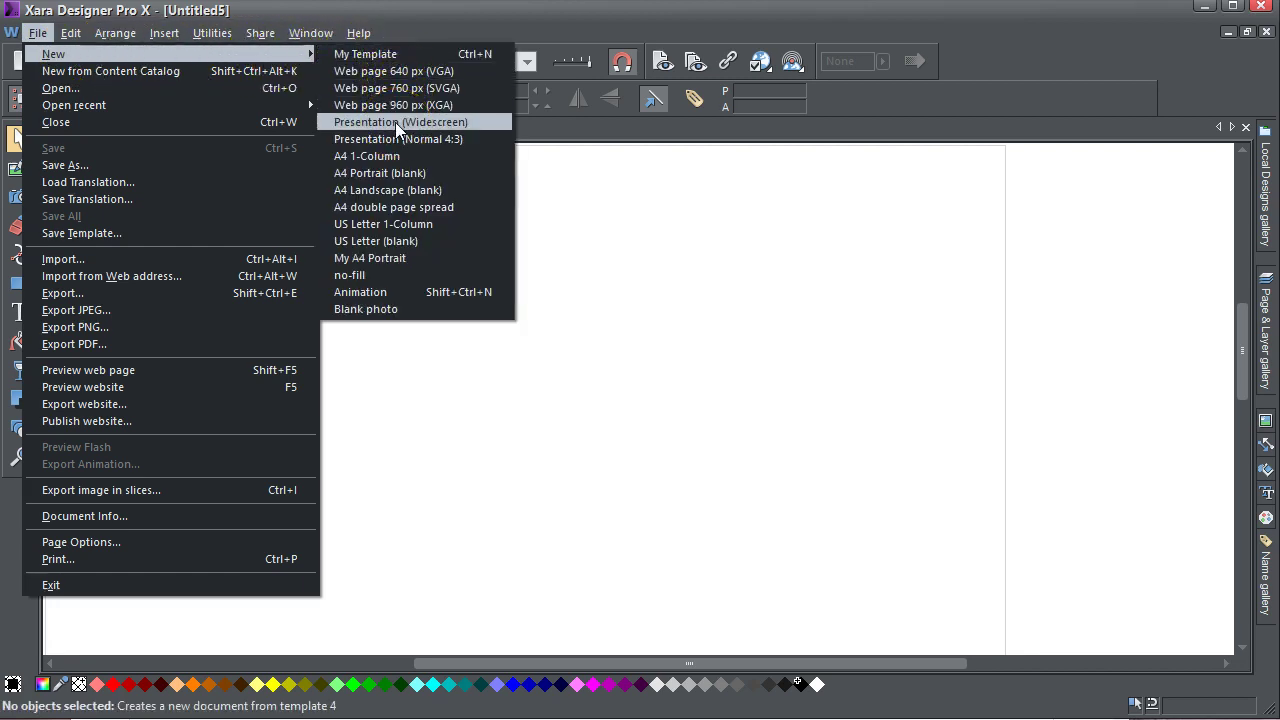
{"action": "left_click", "coordinate": [395, 122]}
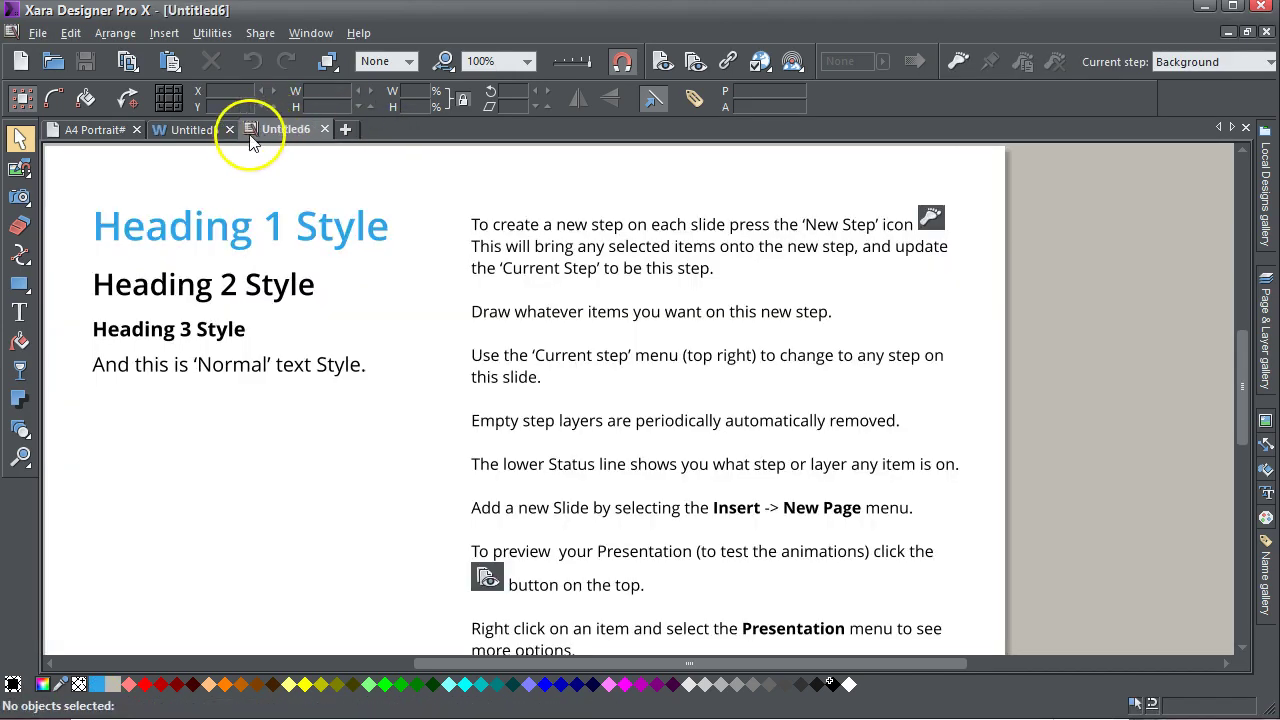
Step: Open a new blank animation document, Untitled7, with a single Frame 1
{"action": "left_click", "coordinate": [37, 34]}
{"action": "mouse_move", "coordinate": [200, 54]}
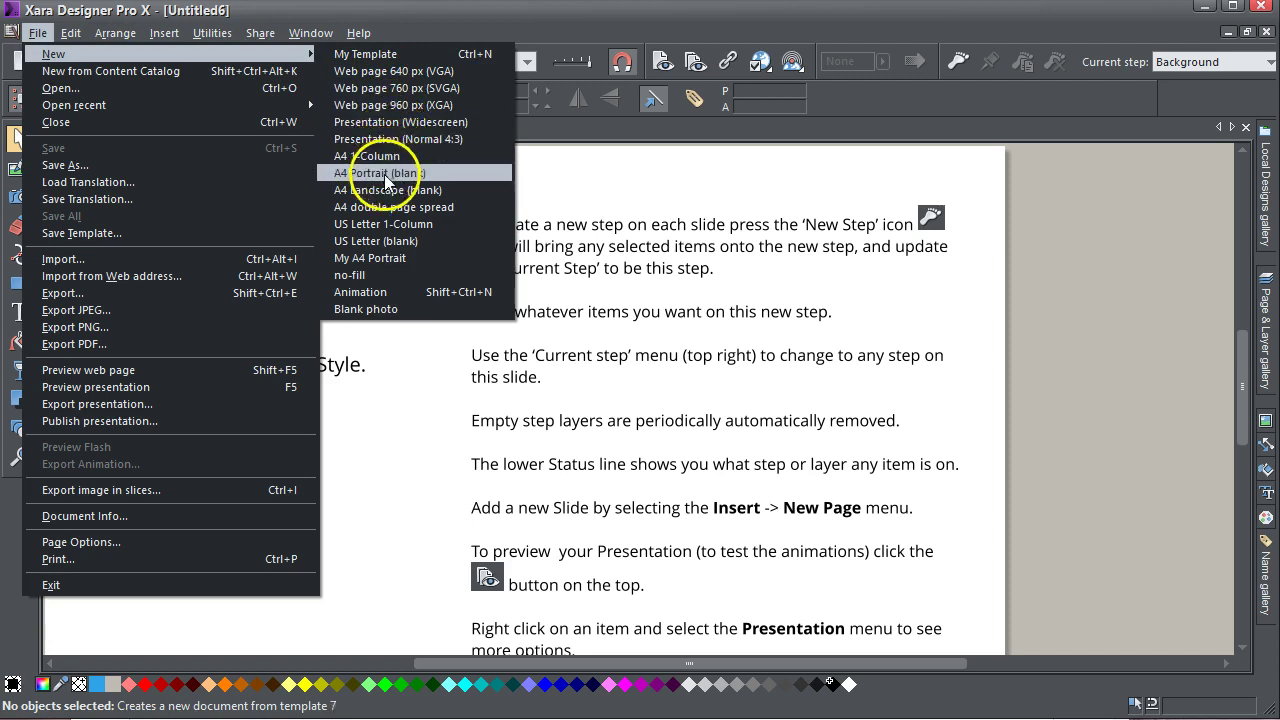
{"action": "left_click", "coordinate": [360, 292]}
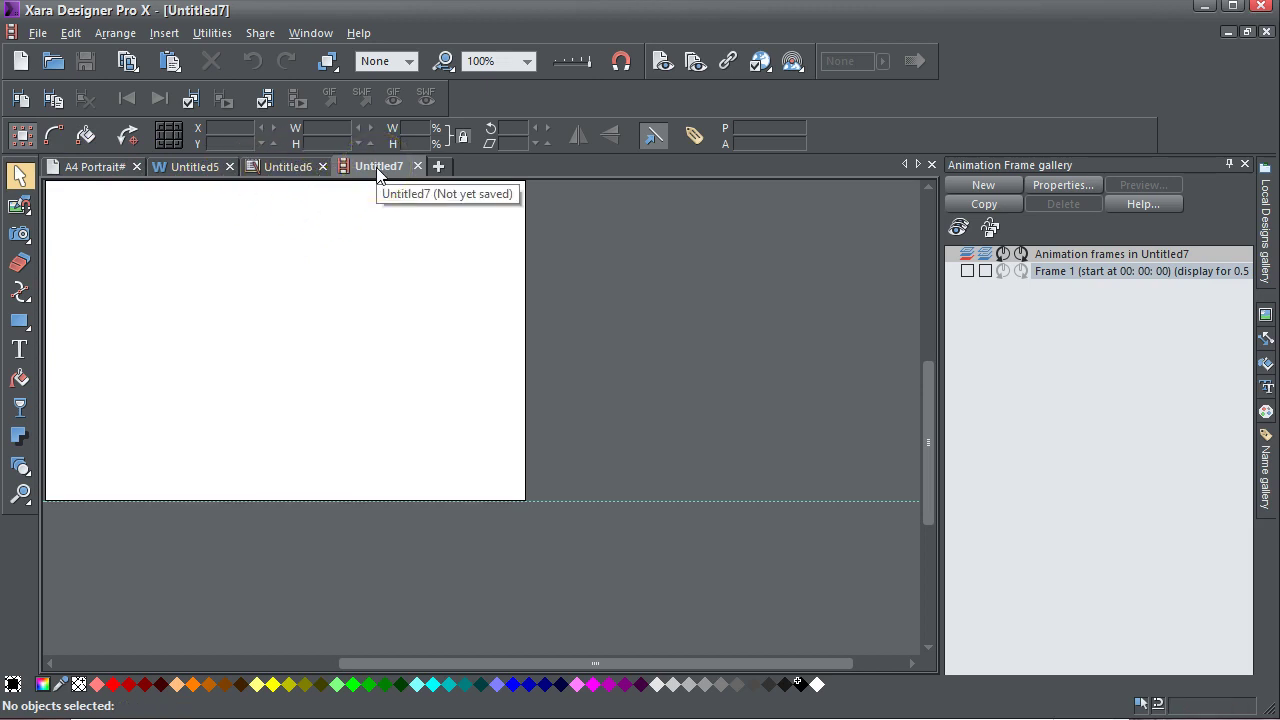
Step: Open a new Untitled8 document from the Blank photo template
{"action": "left_click", "coordinate": [38, 33]}
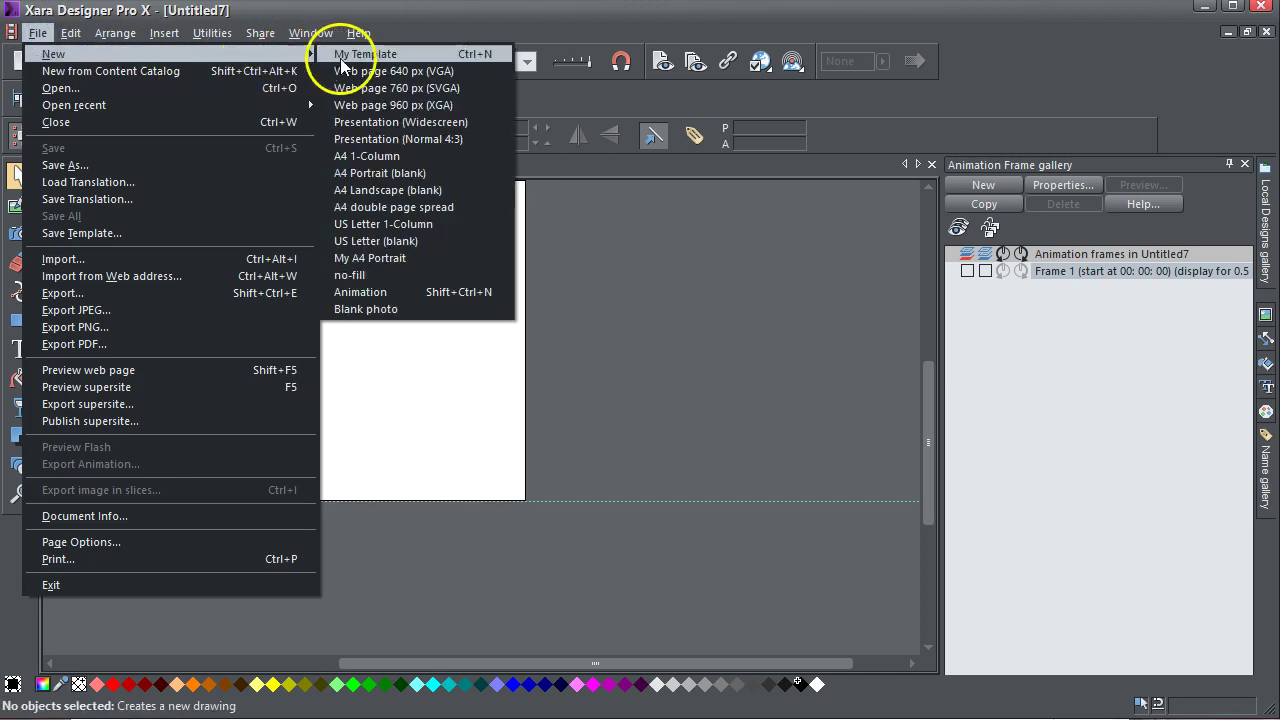
{"action": "left_click", "coordinate": [370, 309]}
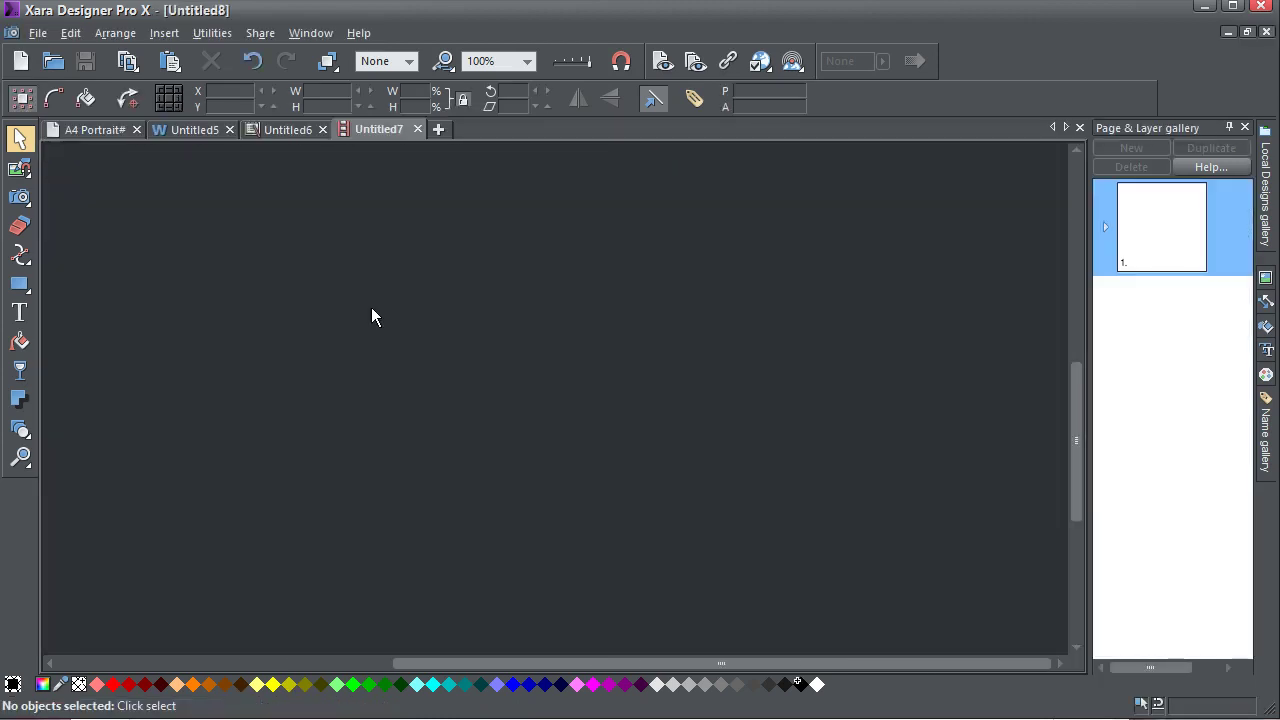
{"action": "left_click", "coordinate": [379, 261]}
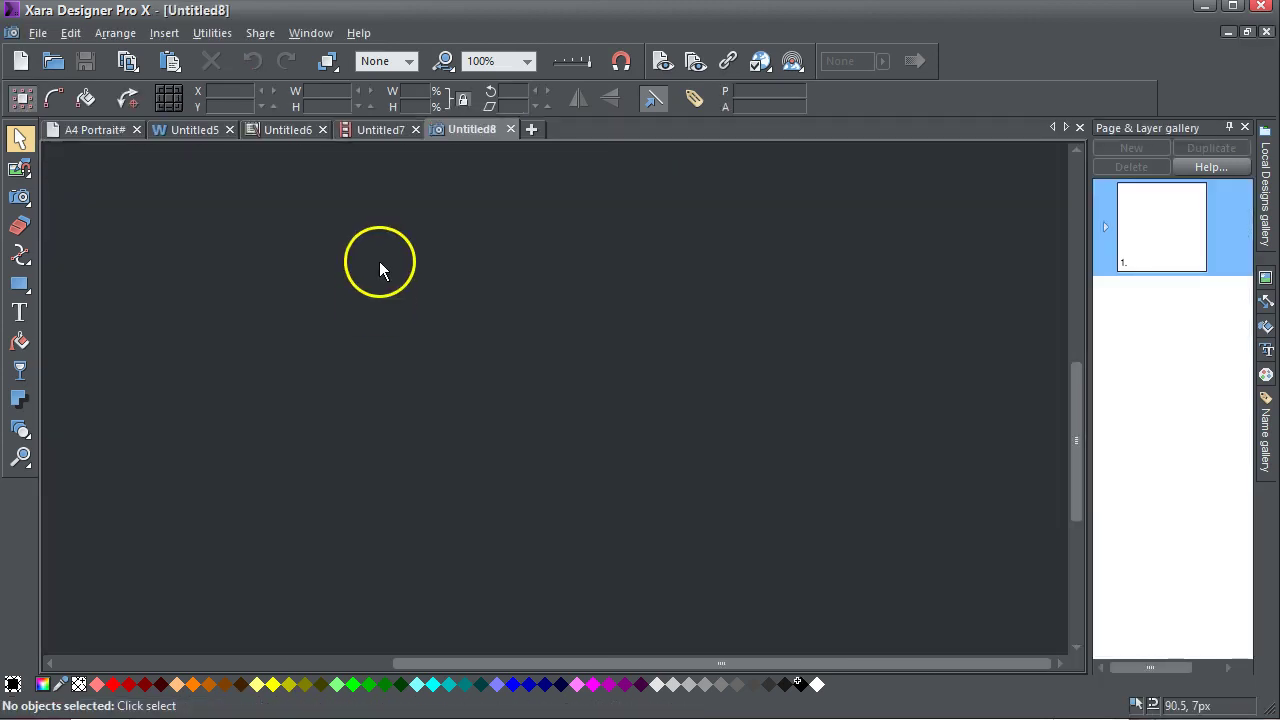
Step: Close Untitled8, Untitled7, Untitled6 and Untitled5, keeping only A4 Portrait# open
{"action": "left_click", "coordinate": [473, 140]}
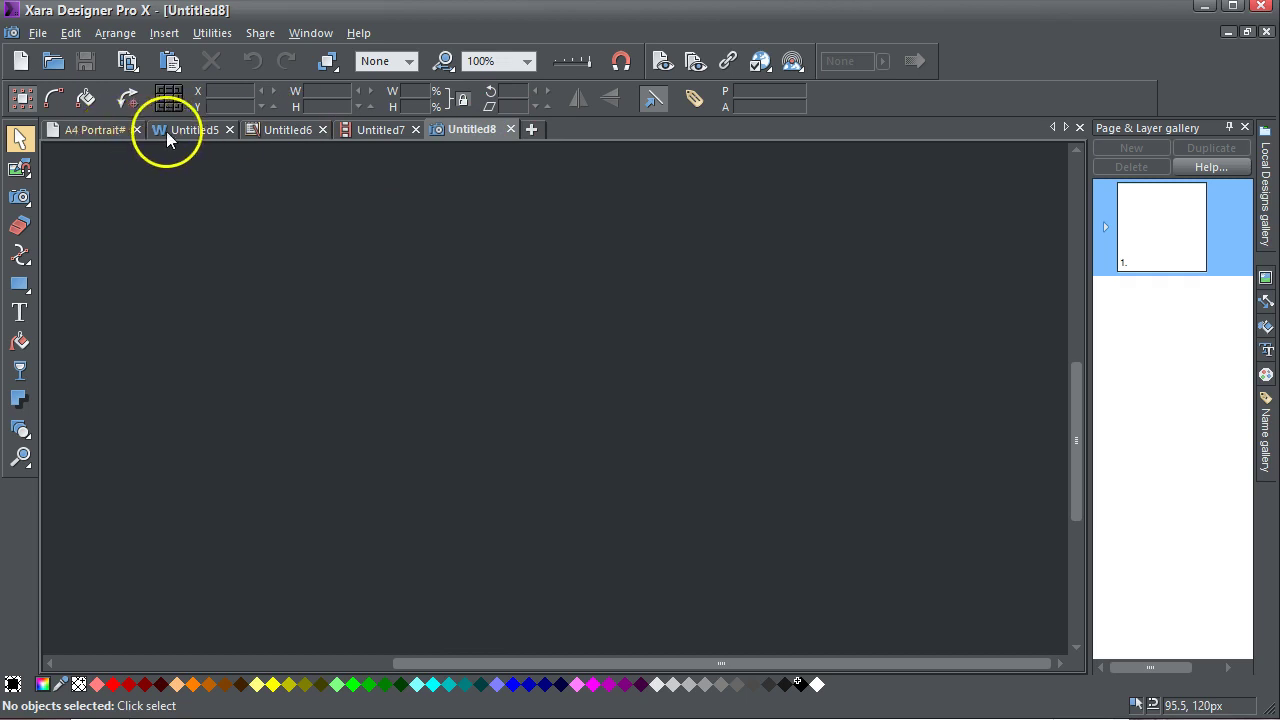
{"action": "left_click", "coordinate": [509, 130]}
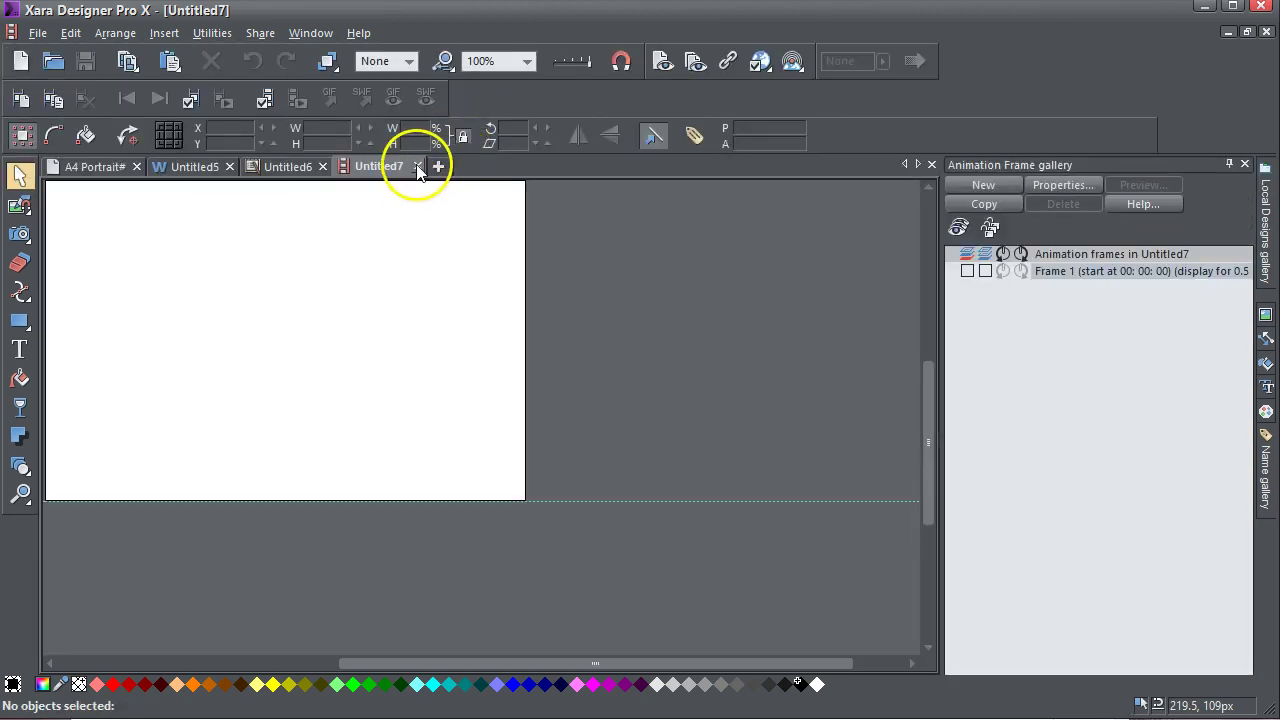
{"action": "left_click", "coordinate": [418, 167]}
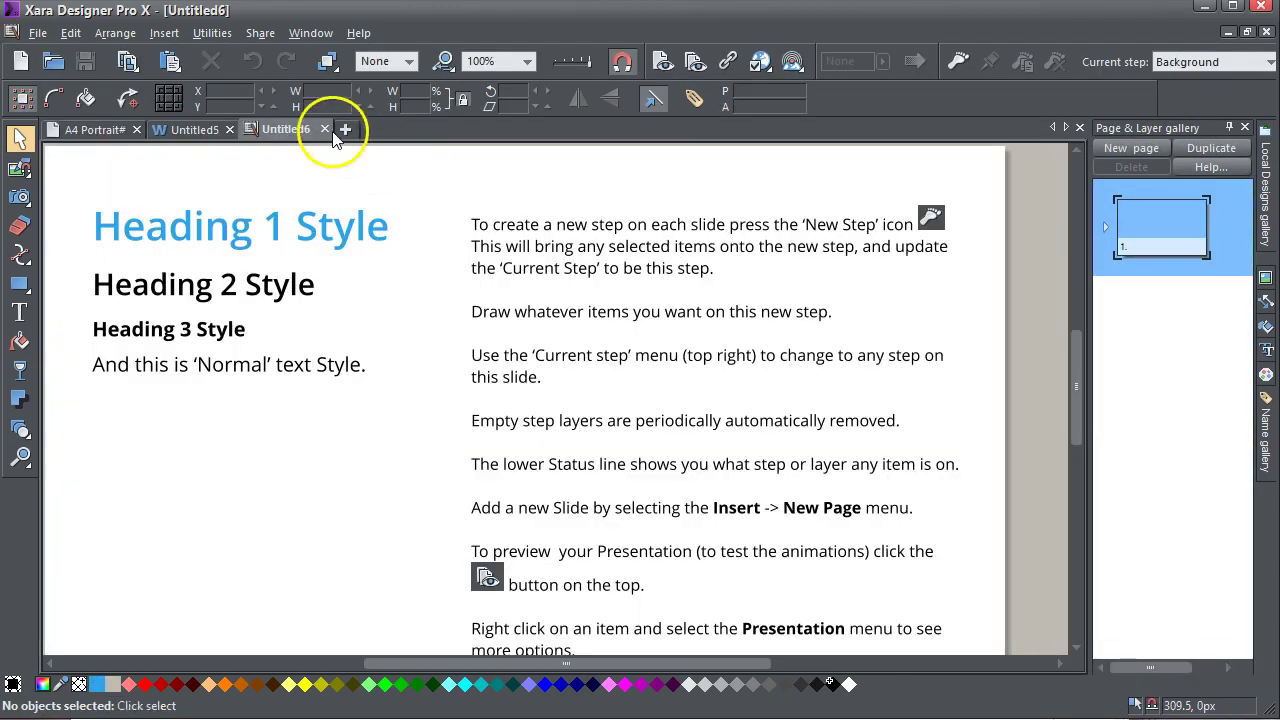
{"action": "left_click", "coordinate": [322, 128]}
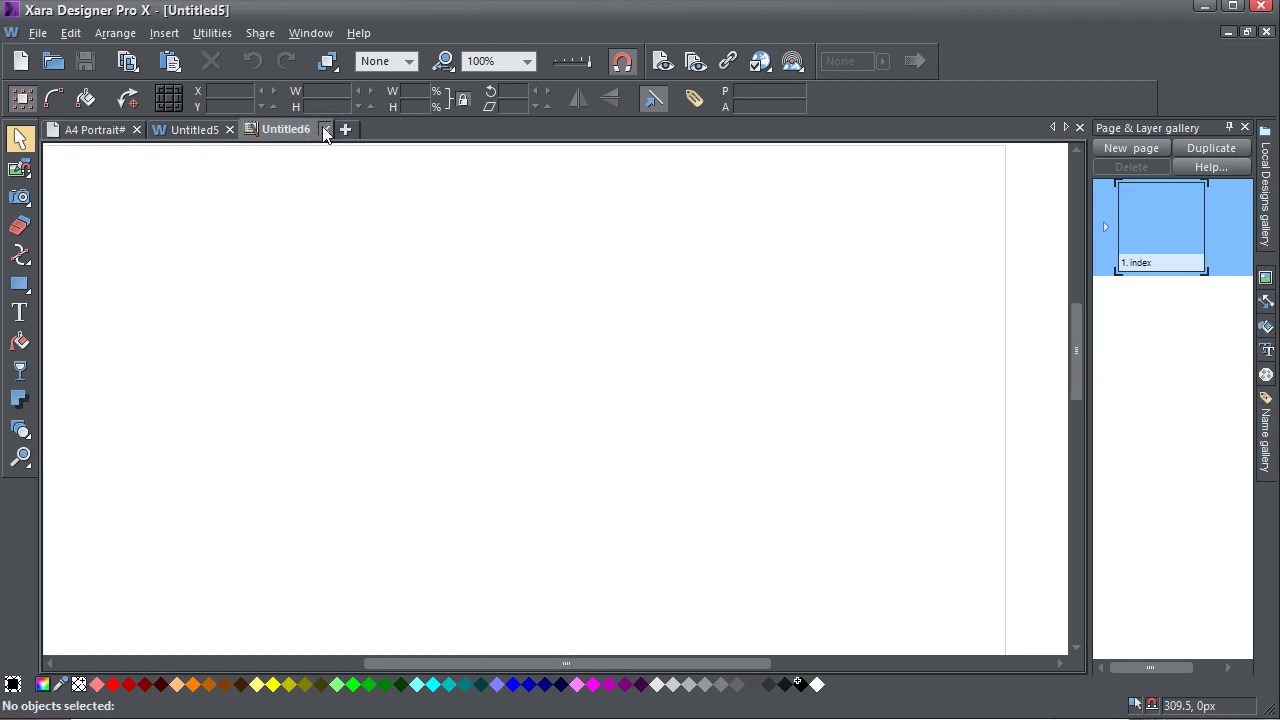
{"action": "left_click", "coordinate": [230, 130]}
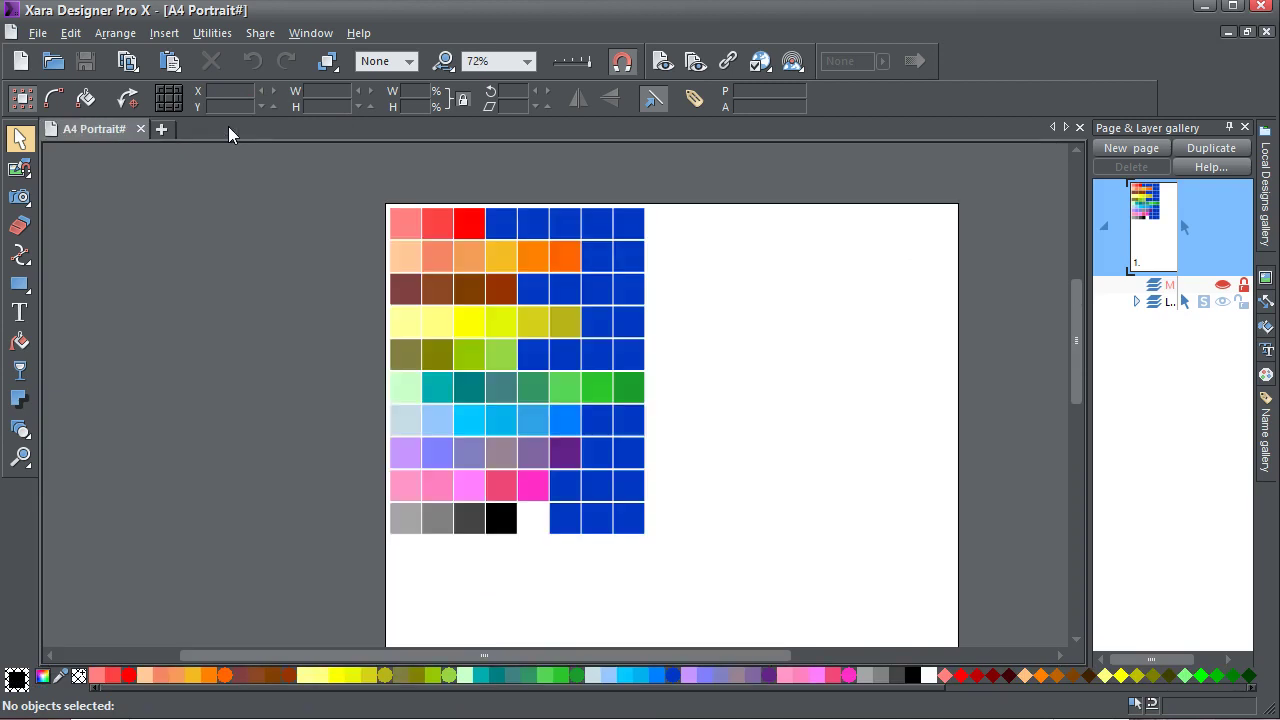
{"action": "left_click", "coordinate": [285, 186]}
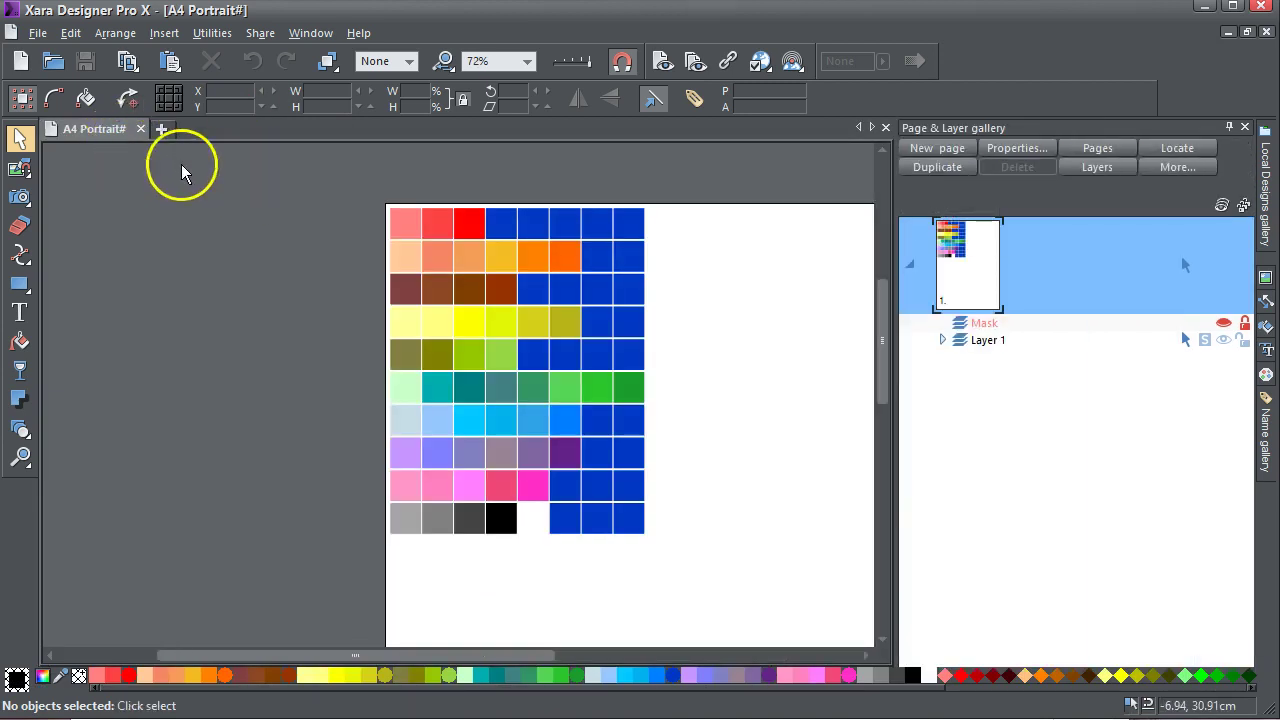
{"action": "mouse_move", "coordinate": [370, 194]}
{"action": "left_mouse_down"}
{"action": "mouse_move", "coordinate": [392, 213]}
{"action": "mouse_move", "coordinate": [371, 171]}
{"action": "left_mouse_up"}
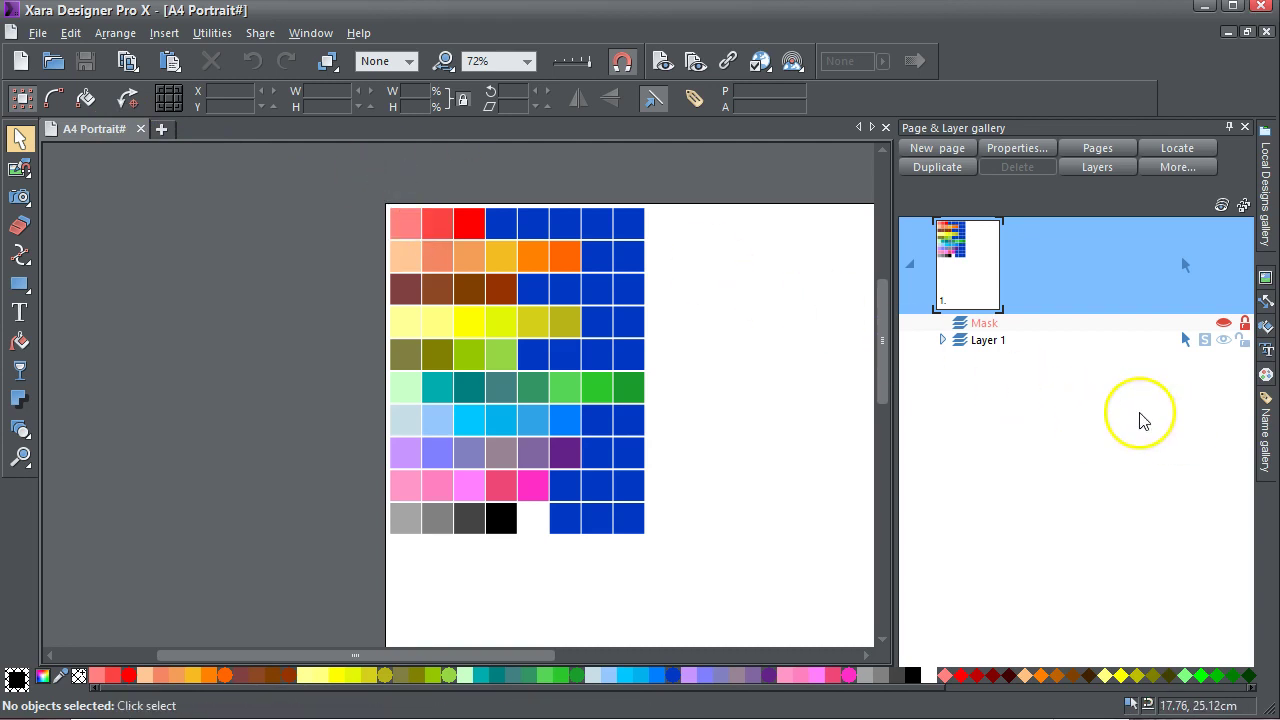
{"action": "left_click", "coordinate": [1266, 428]}
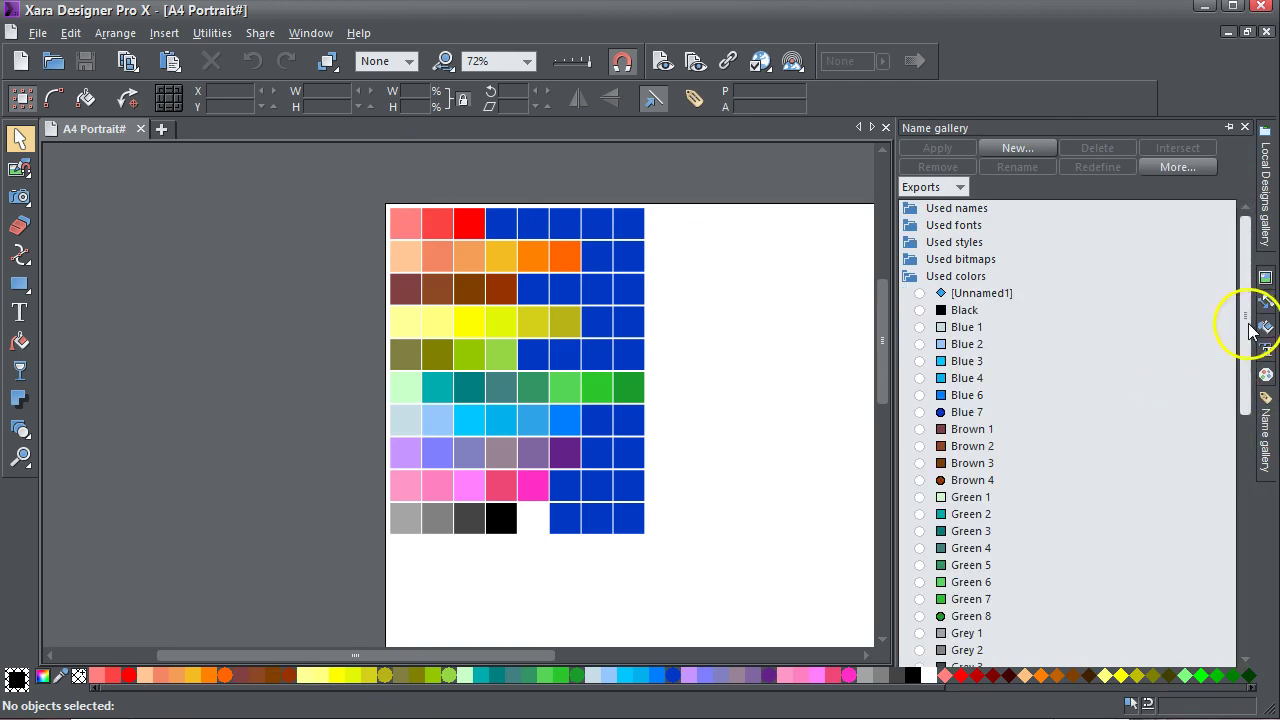
{"action": "left_click_drag", "start_coordinate": [1246, 323], "coordinate": [1237, 506]}
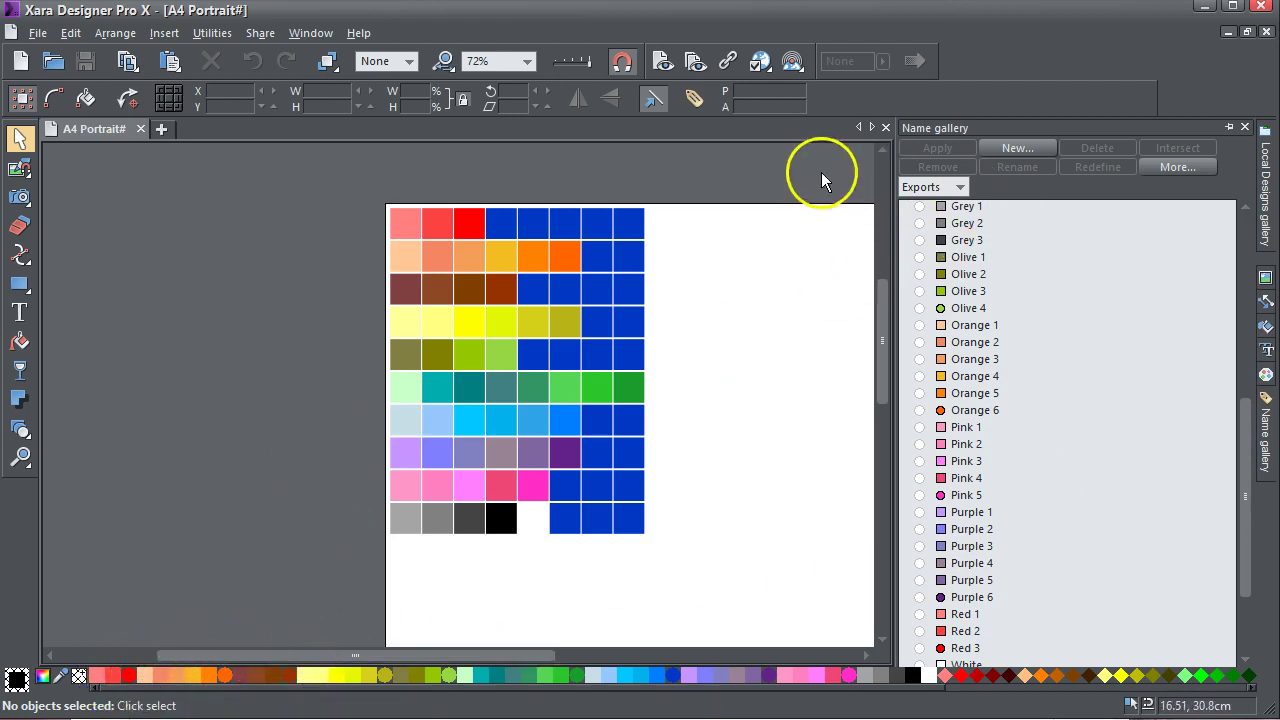
{"action": "key", "text": "F11"}
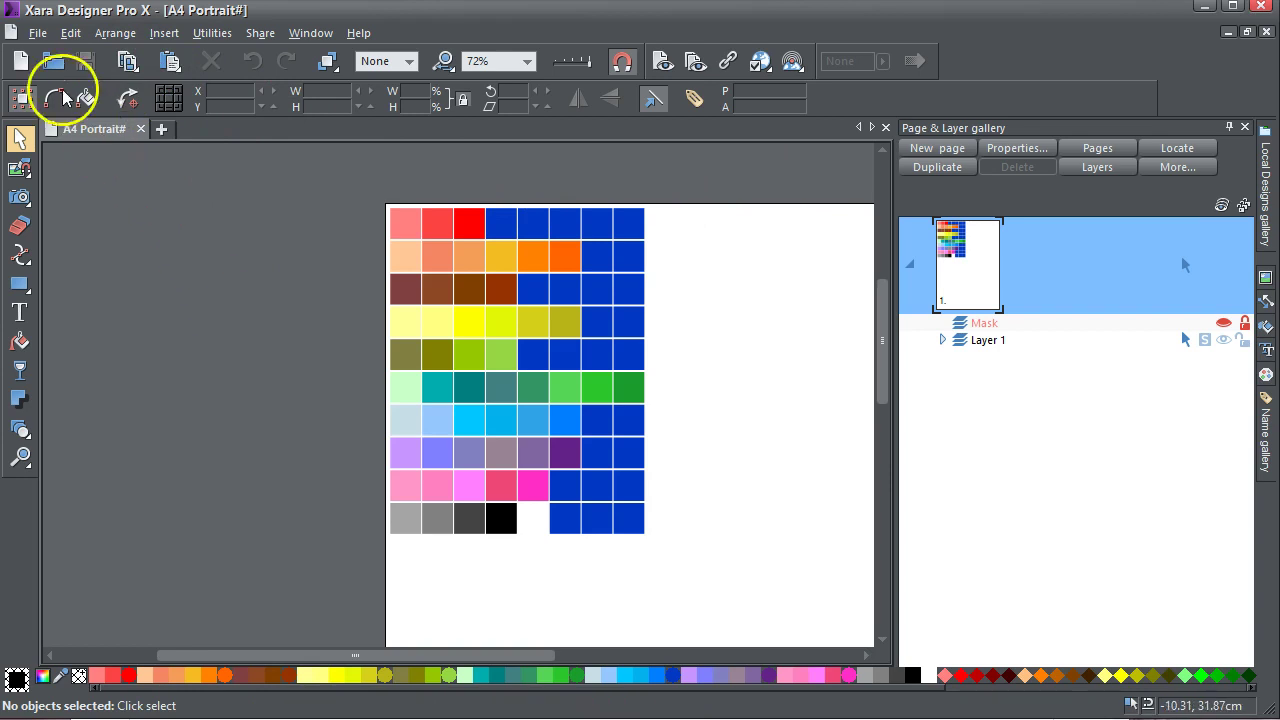
{"action": "left_click", "coordinate": [42, 34]}
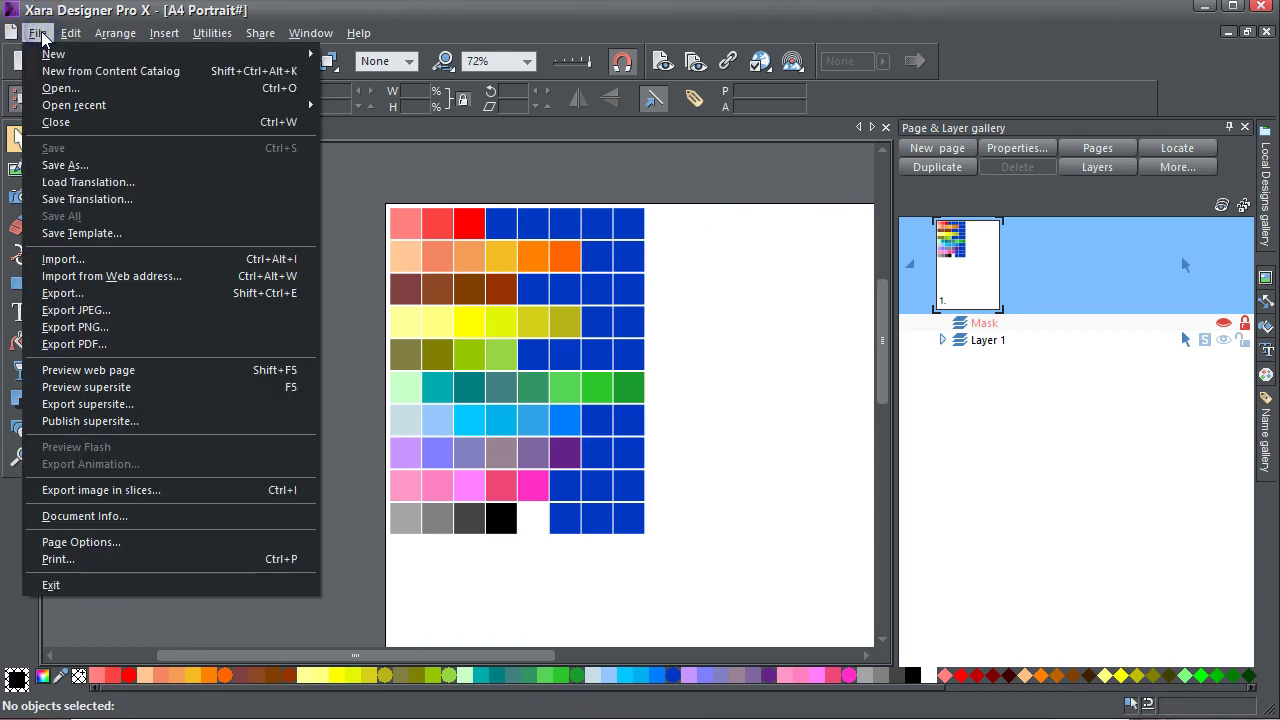
{"action": "mouse_move", "coordinate": [43, 57]}
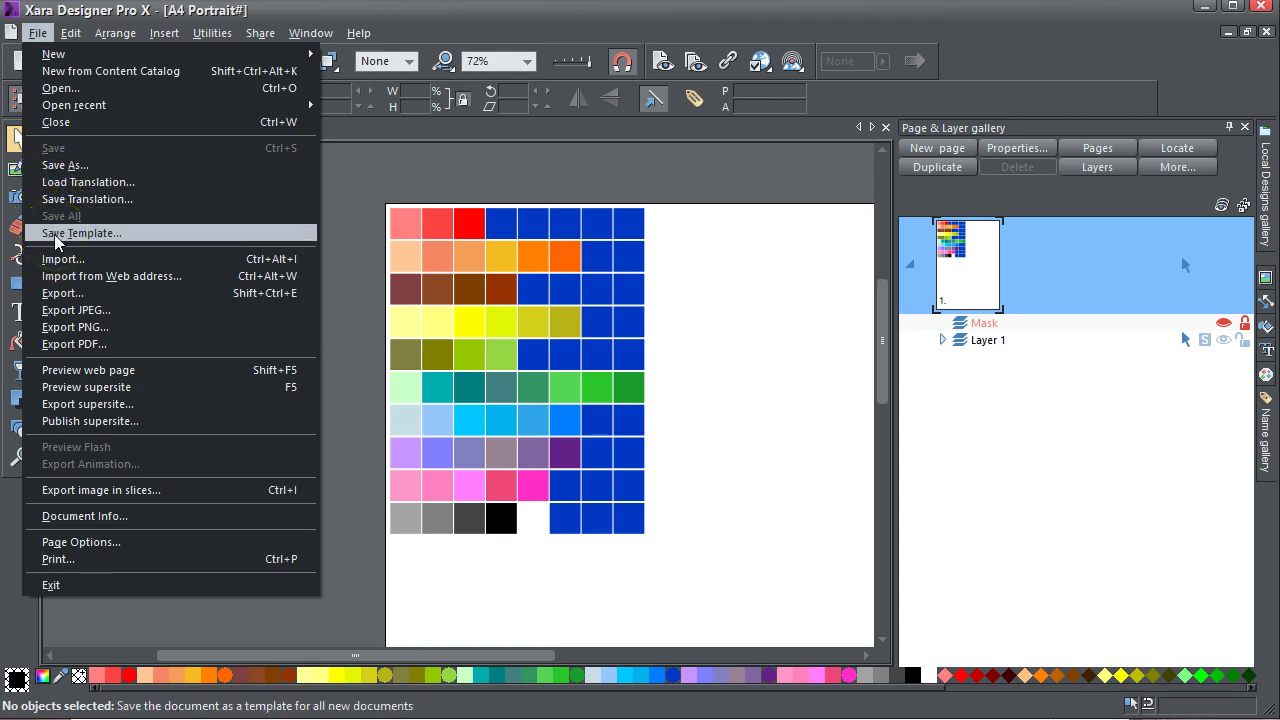
{"action": "left_click", "coordinate": [390, 178]}
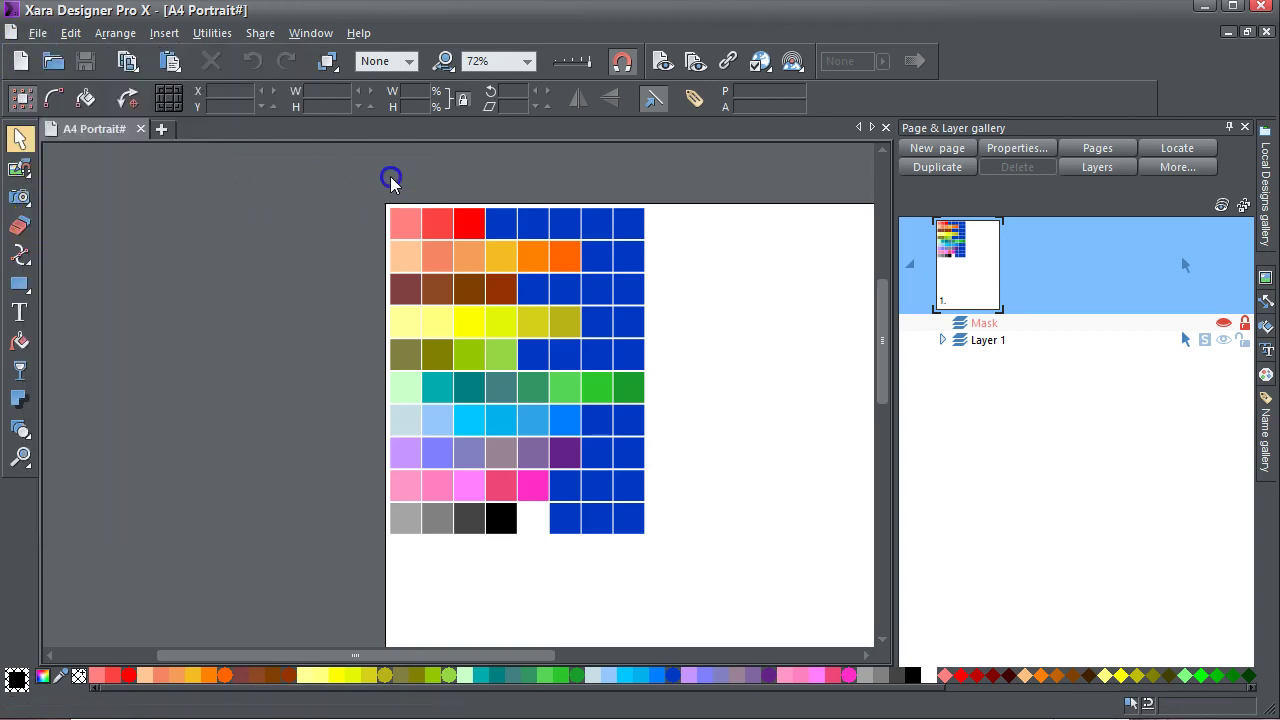
{"action": "left_click", "coordinate": [22, 64]}
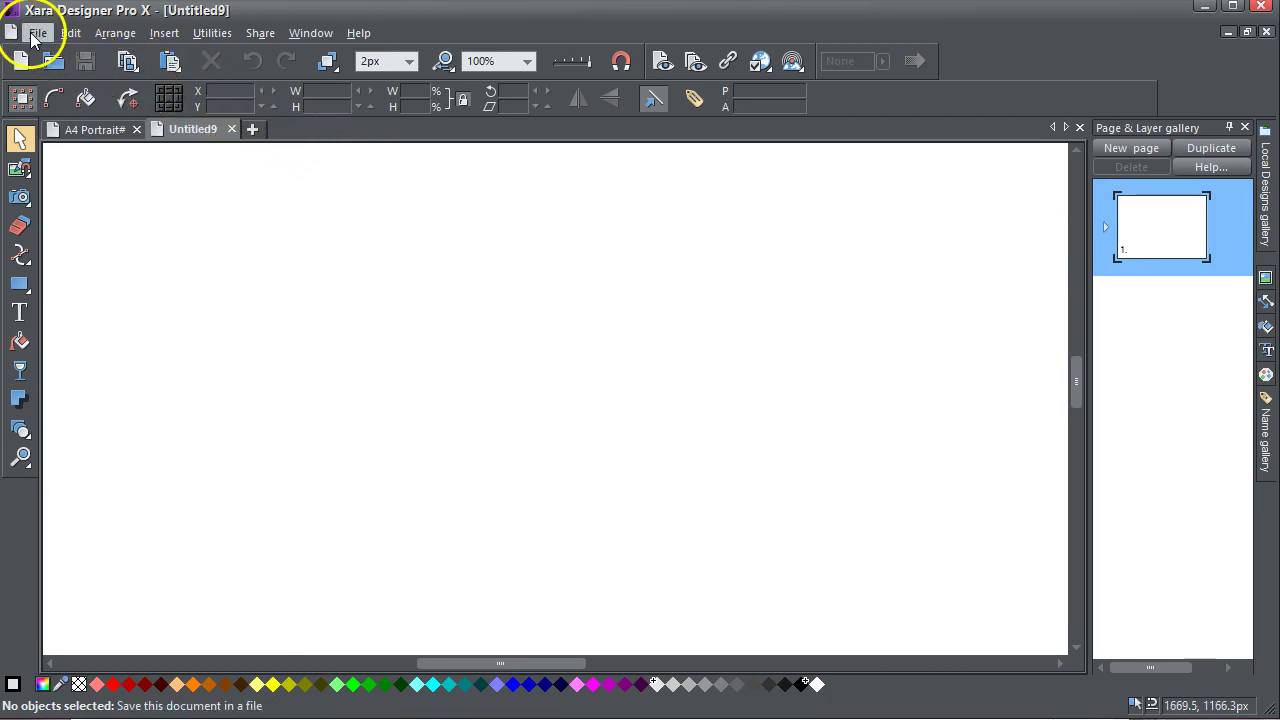
{"action": "left_click", "coordinate": [36, 33]}
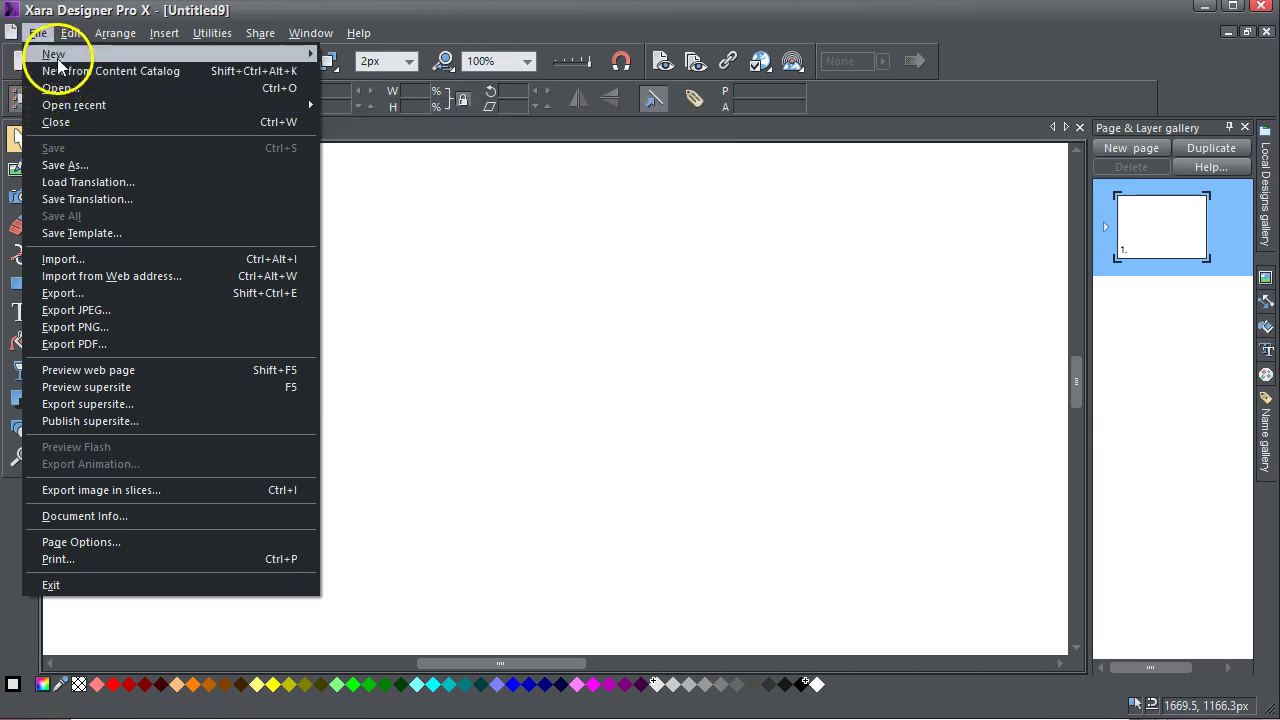
{"action": "mouse_move", "coordinate": [171, 56]}
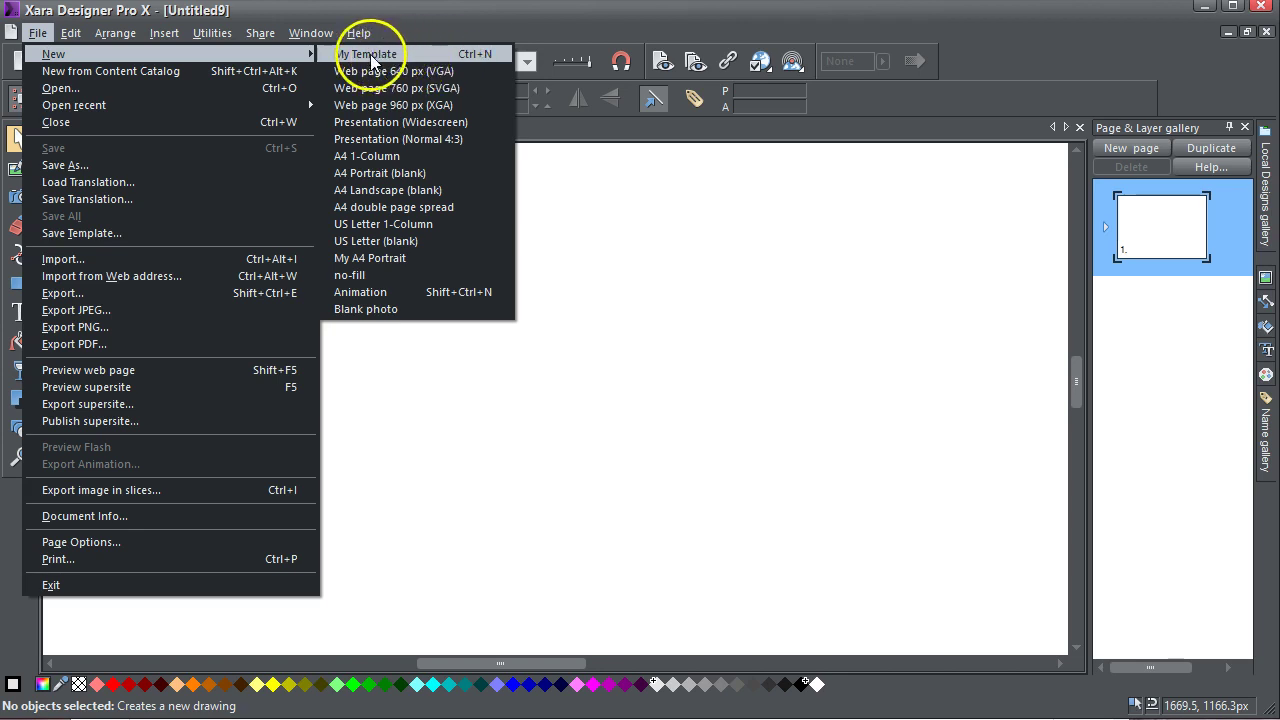
{"action": "left_click", "coordinate": [407, 10]}
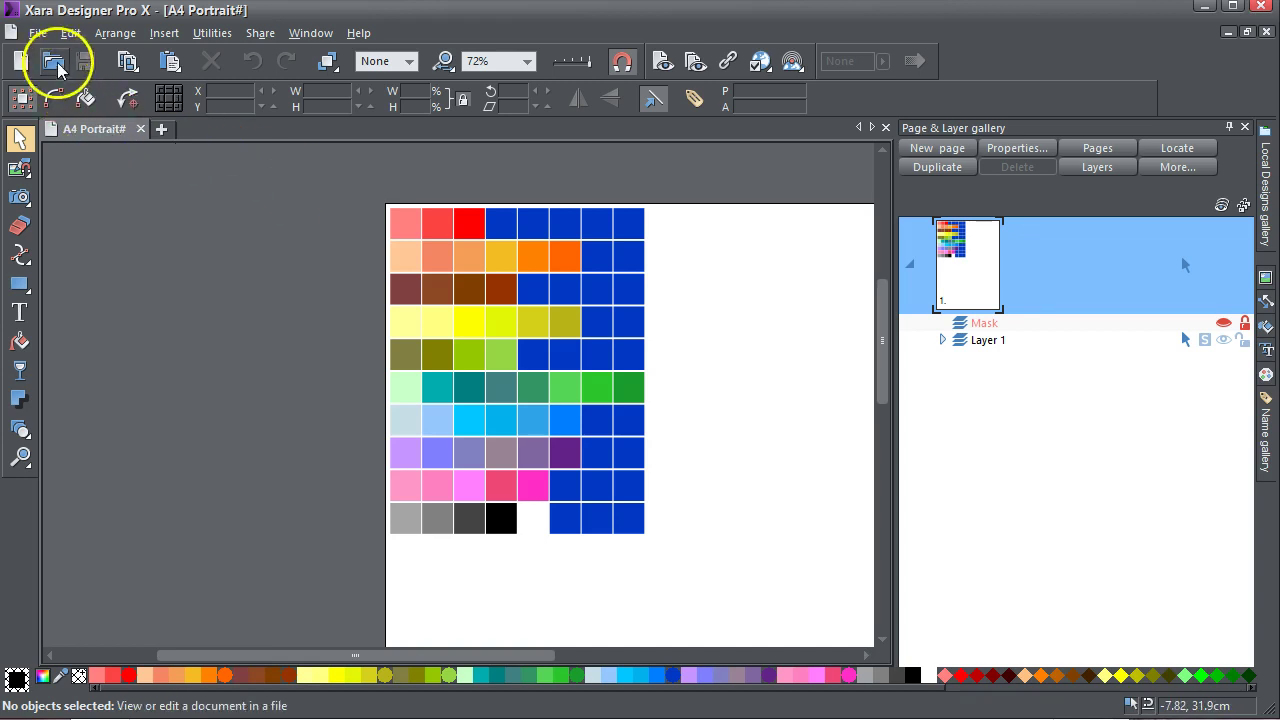
Step: Save the A4 Portrait# swatch document as template 'carlos-template' in the ENG folder
{"action": "left_click", "coordinate": [38, 34]}
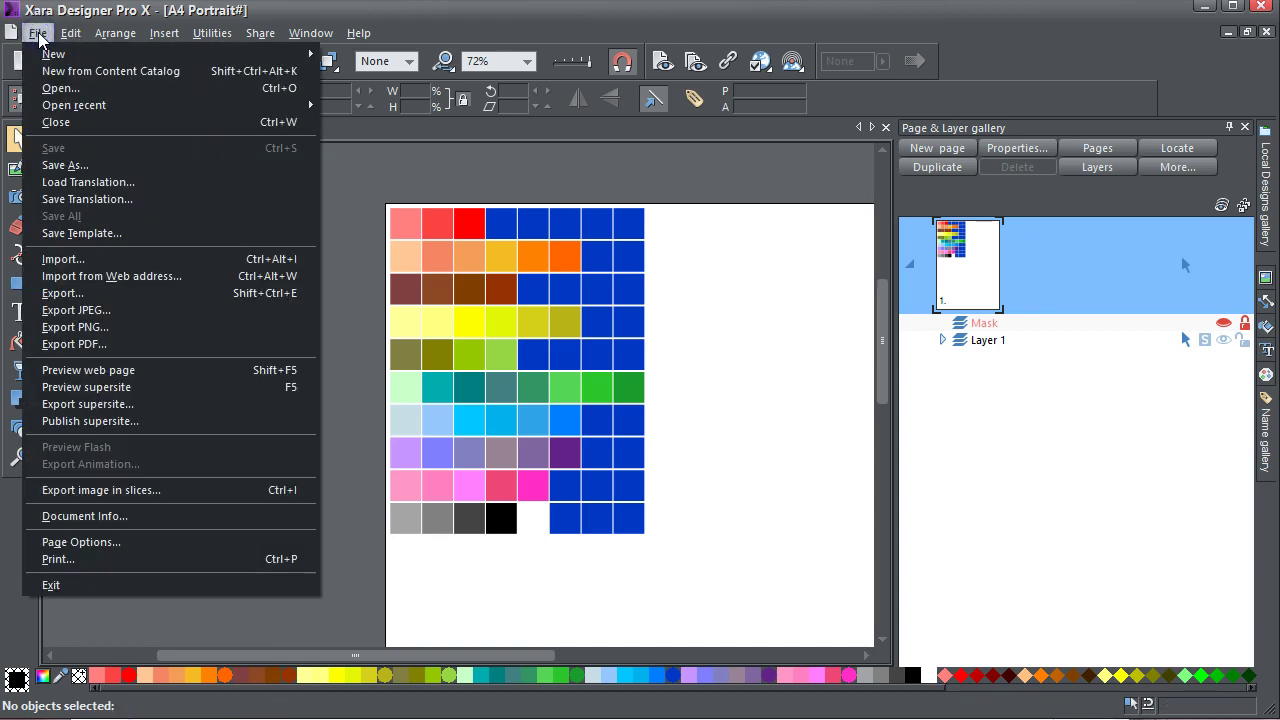
{"action": "left_click", "coordinate": [108, 233]}
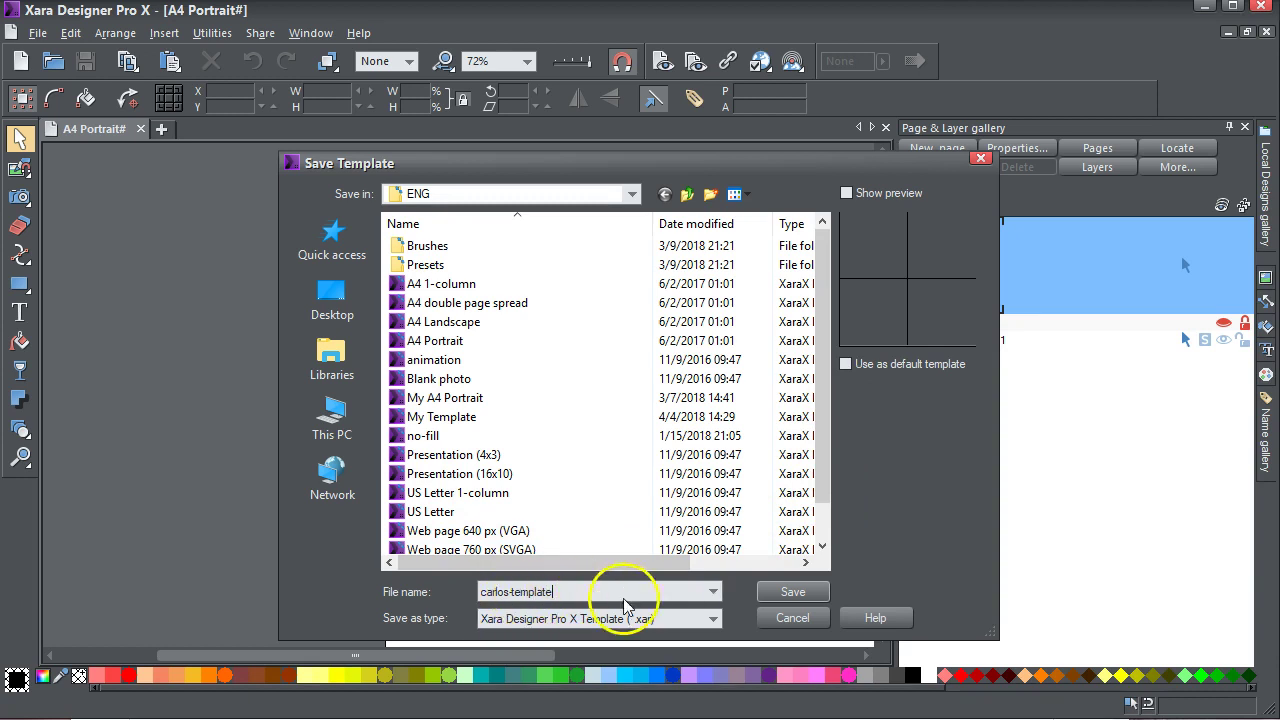
{"action": "left_click", "coordinate": [794, 593]}
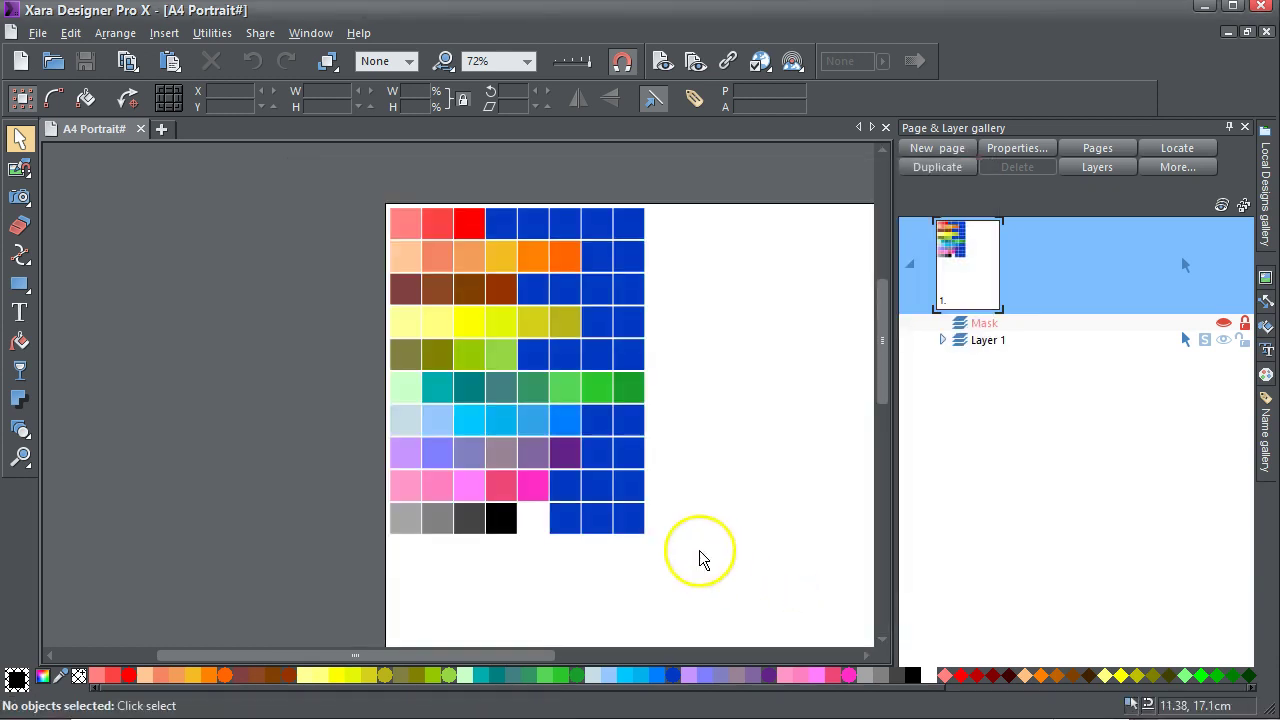
Step: Create a new document, Untitled10, from the carlos-template template
{"action": "left_click", "coordinate": [37, 35]}
{"action": "mouse_move", "coordinate": [58, 58]}
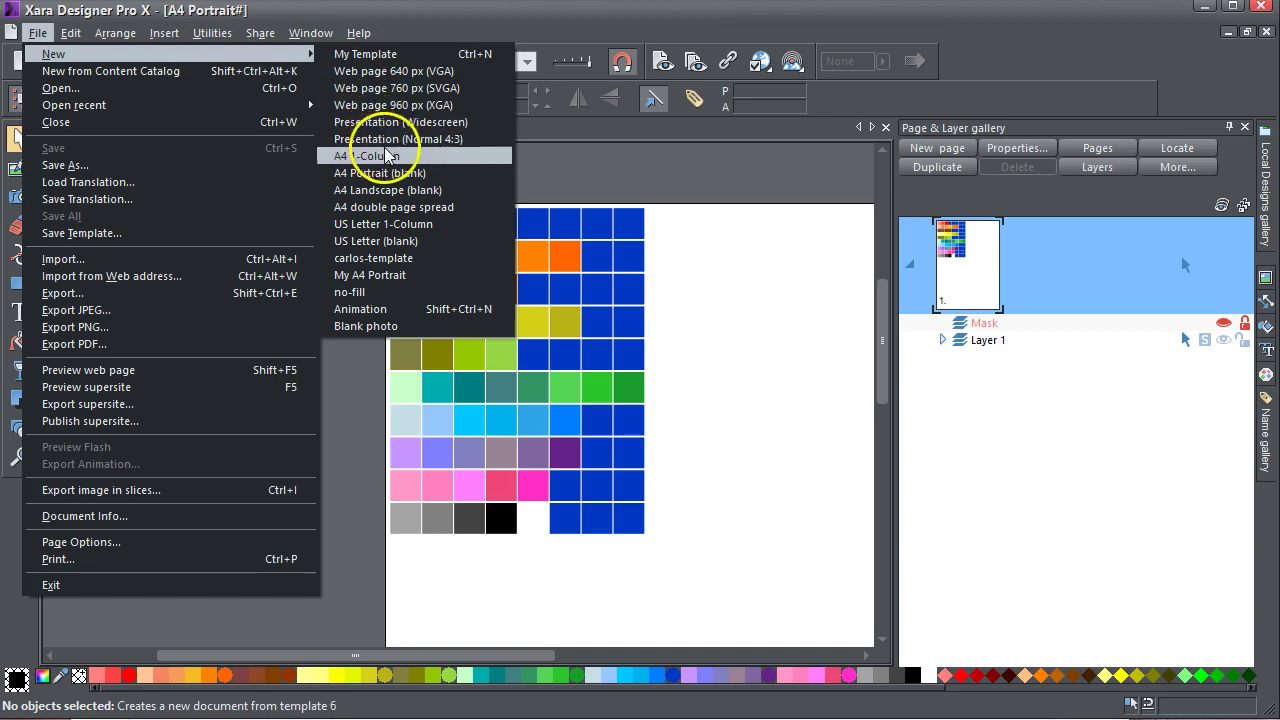
{"action": "left_click", "coordinate": [366, 266]}
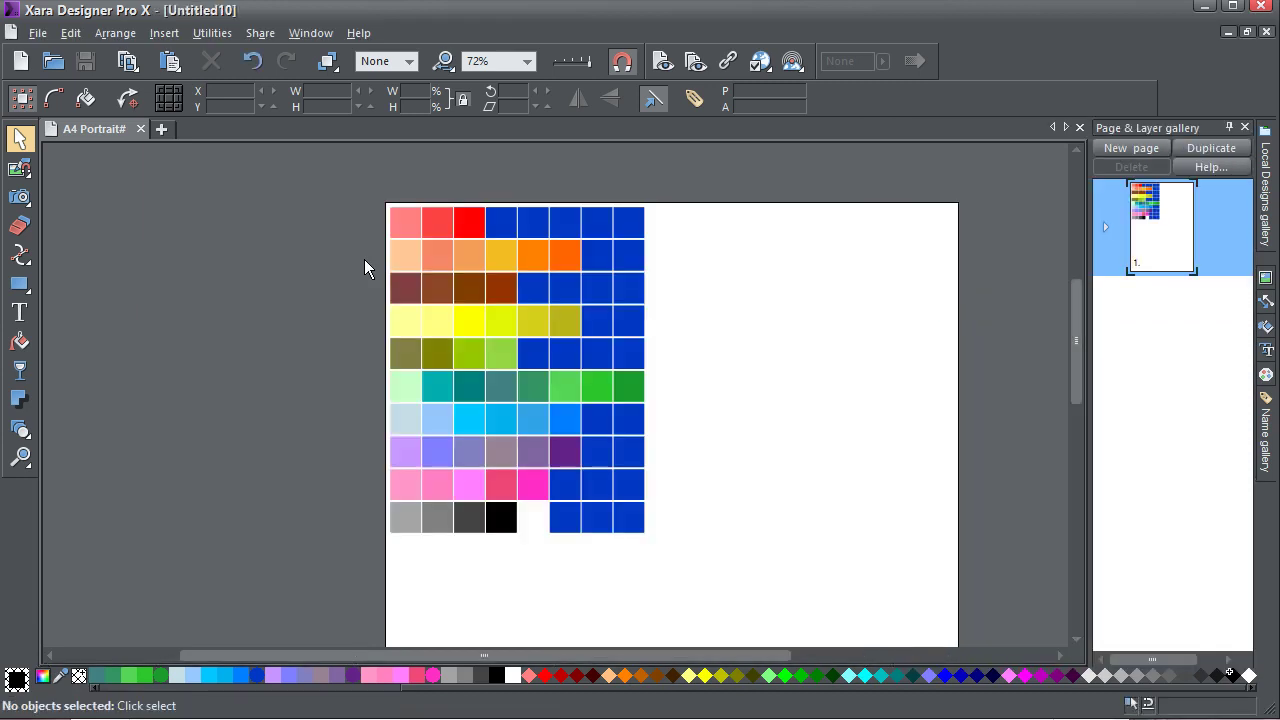
{"action": "left_click", "coordinate": [651, 288]}
Step: Check the Name gallery's Used colors list for the carried-over named swatch colours
{"action": "left_click", "coordinate": [1265, 432]}
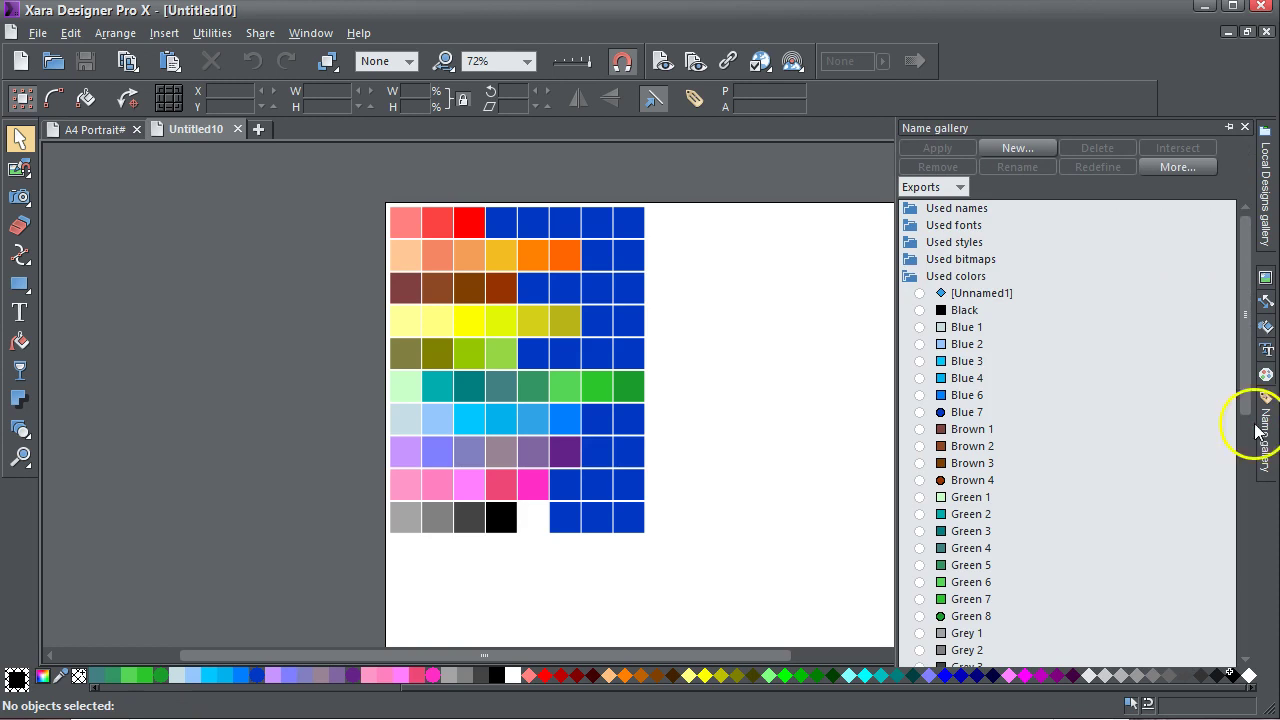
{"action": "scroll", "coordinate": [1064, 306], "scroll_direction": "down", "scroll_amount": 4}
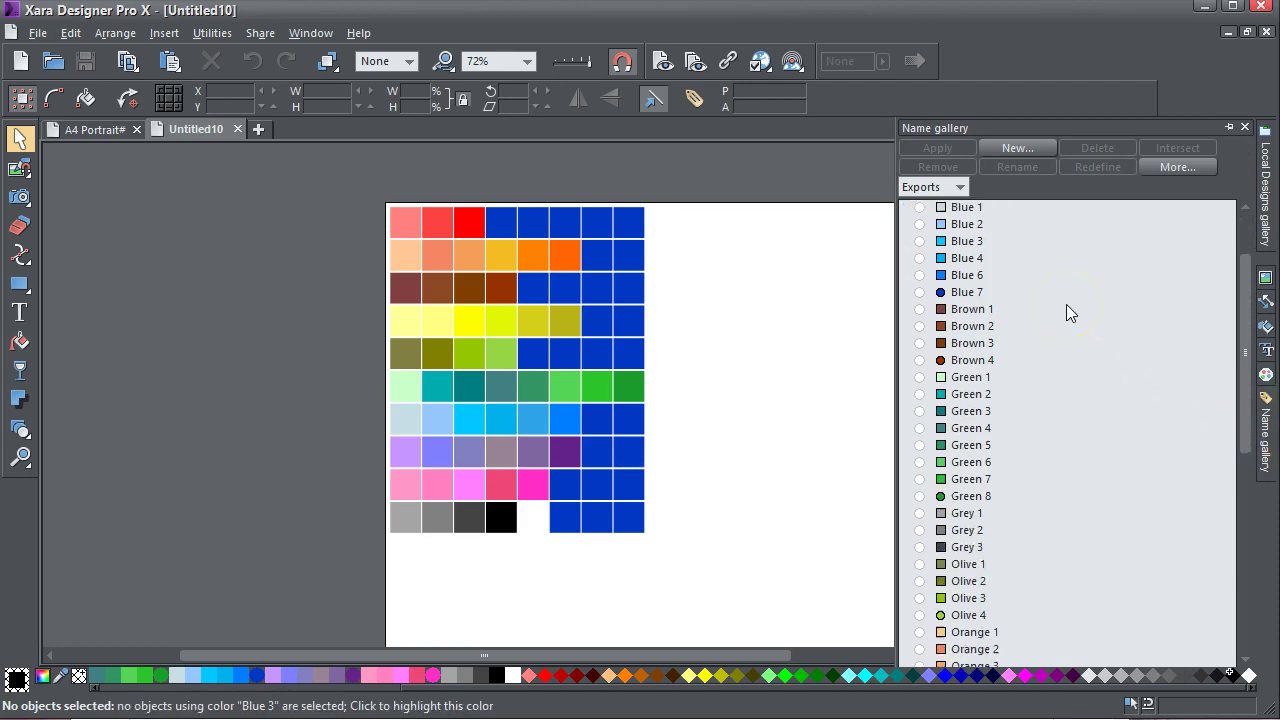
{"action": "scroll", "coordinate": [1066, 304], "scroll_direction": "up", "scroll_amount": 4}
{"action": "scroll", "coordinate": [1066, 304], "scroll_direction": "down", "scroll_amount": 7}
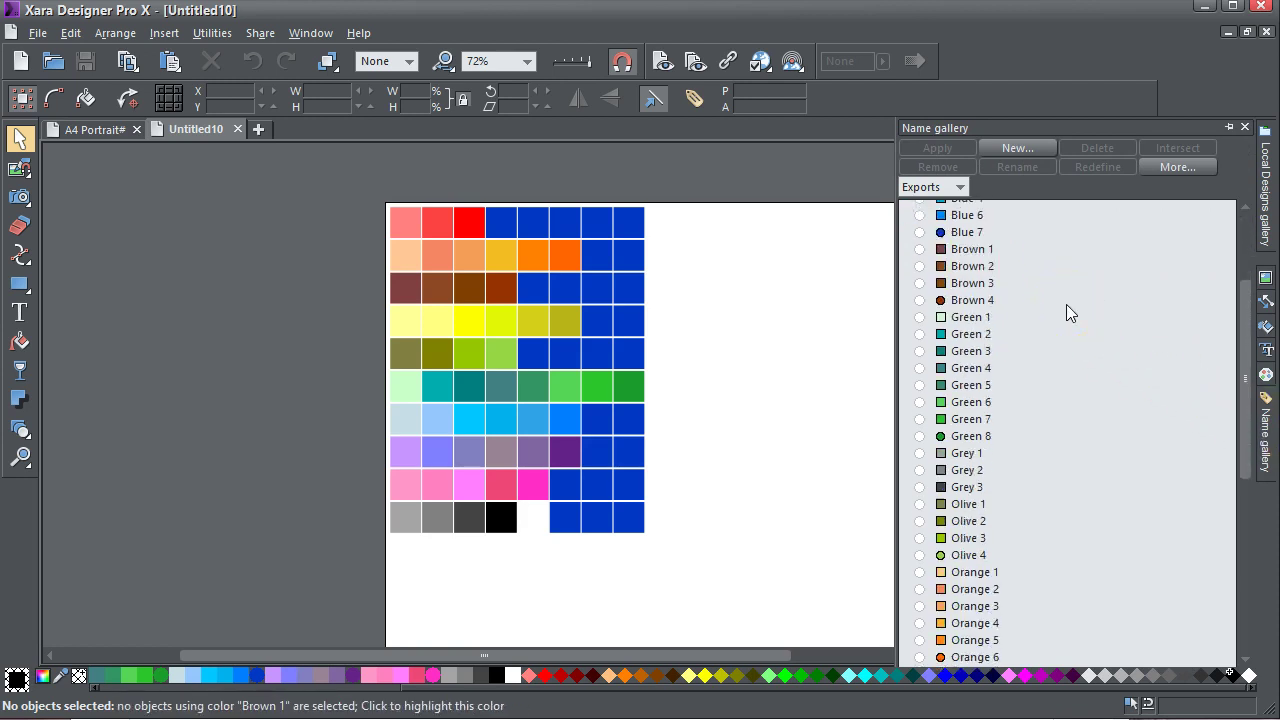
{"action": "scroll", "coordinate": [1066, 304], "scroll_direction": "down", "scroll_amount": 3}
{"action": "scroll", "coordinate": [1066, 305], "scroll_direction": "up", "scroll_amount": 6}
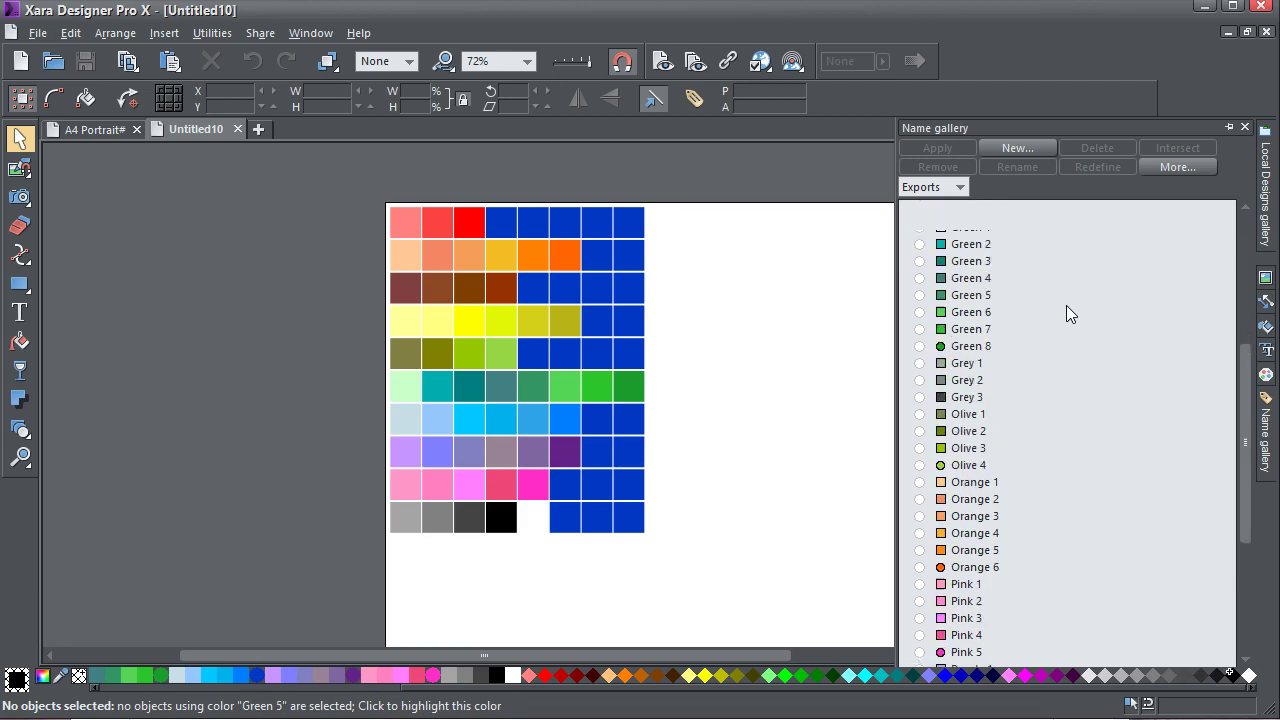
{"action": "scroll", "coordinate": [1066, 305], "scroll_direction": "up", "scroll_amount": 4}
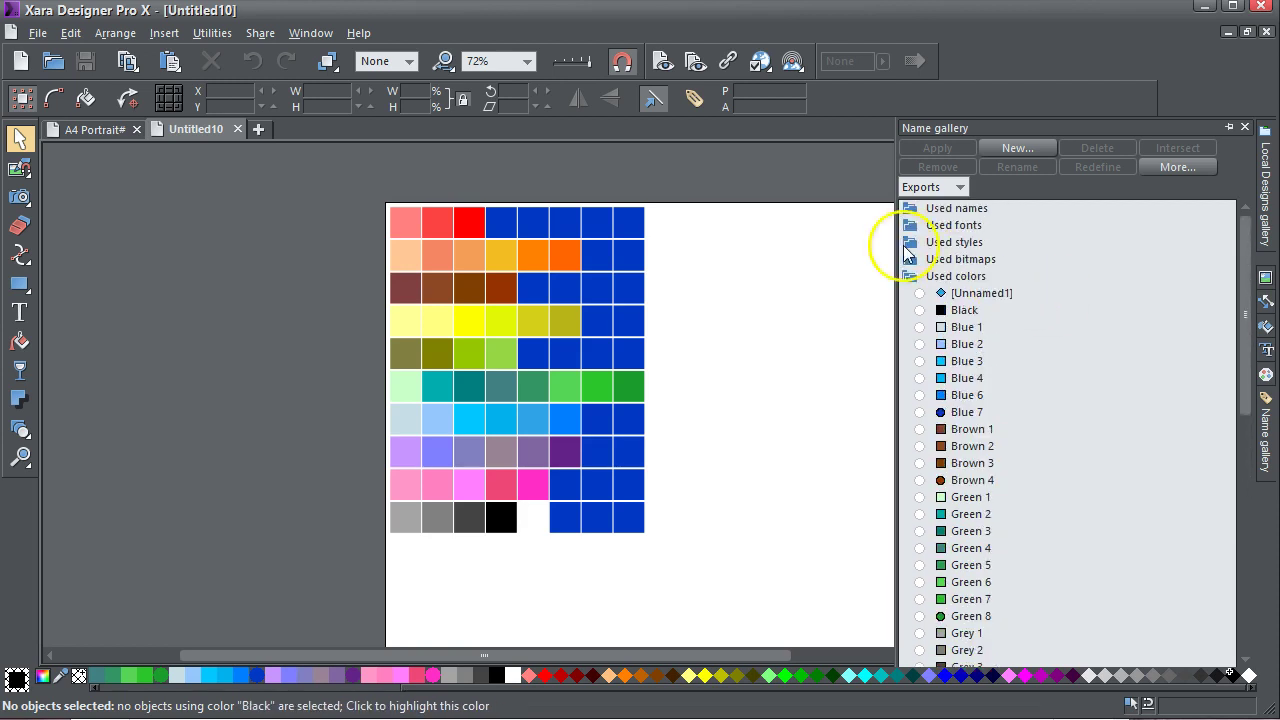
{"action": "key", "text": "F10"}
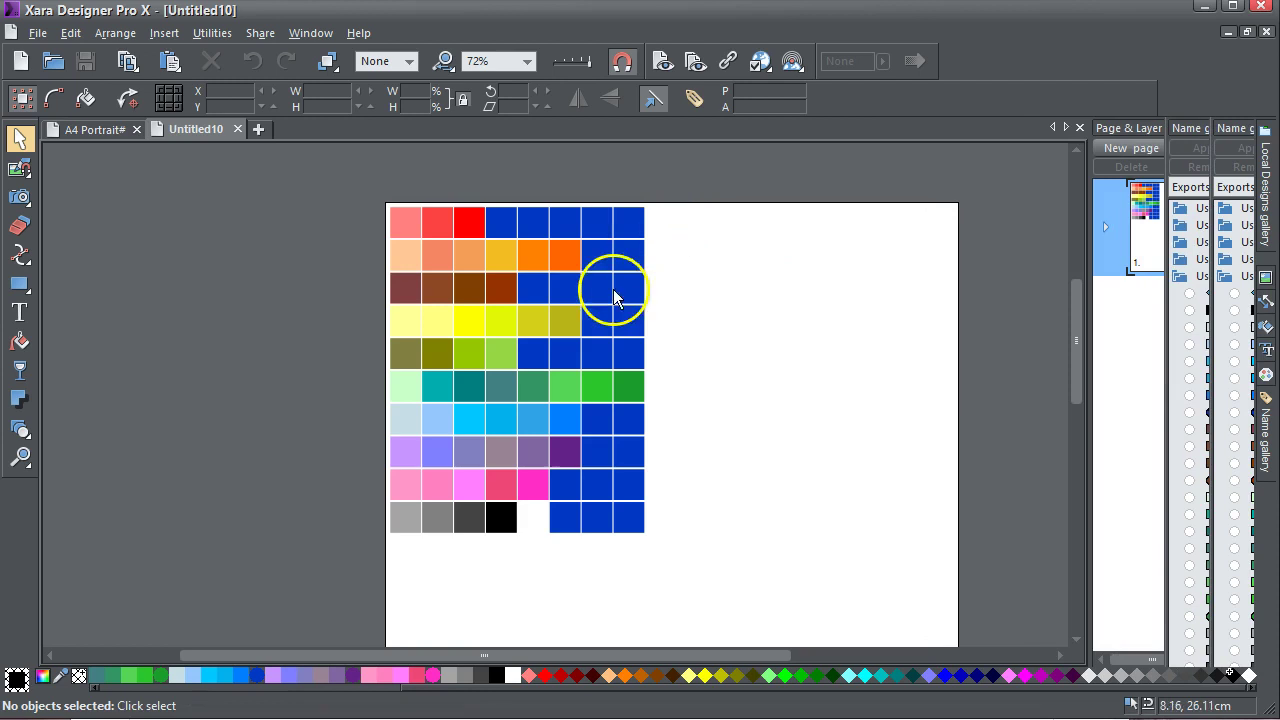